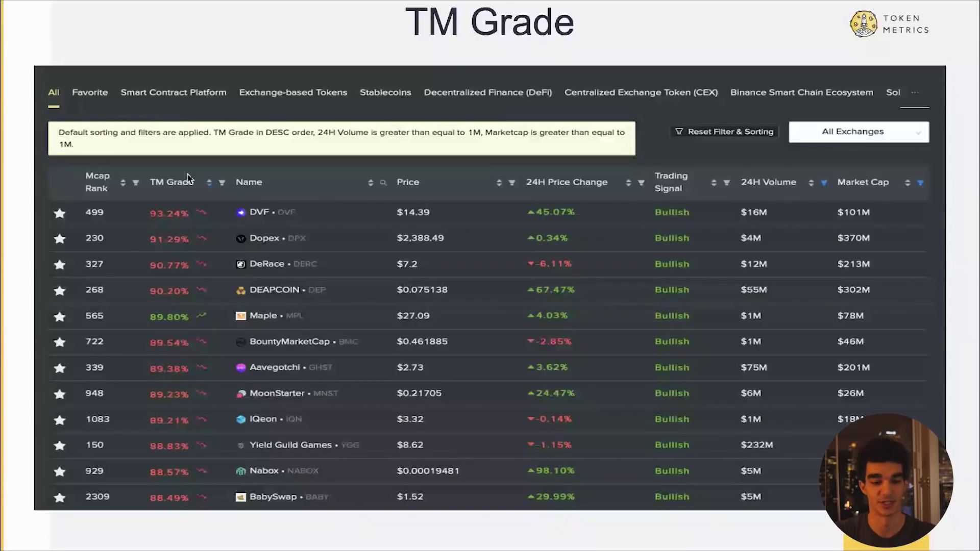
key(Right)
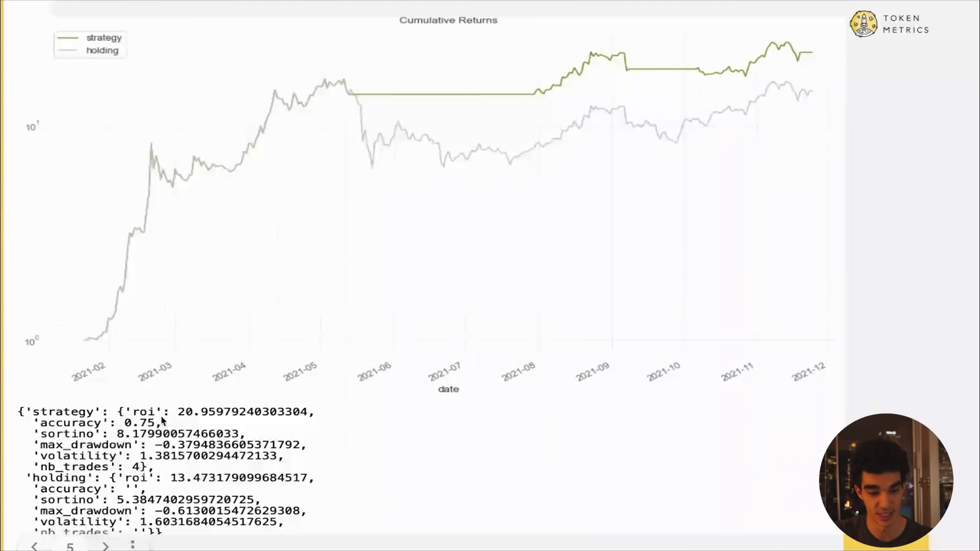
scroll(282, 232, down, 10)
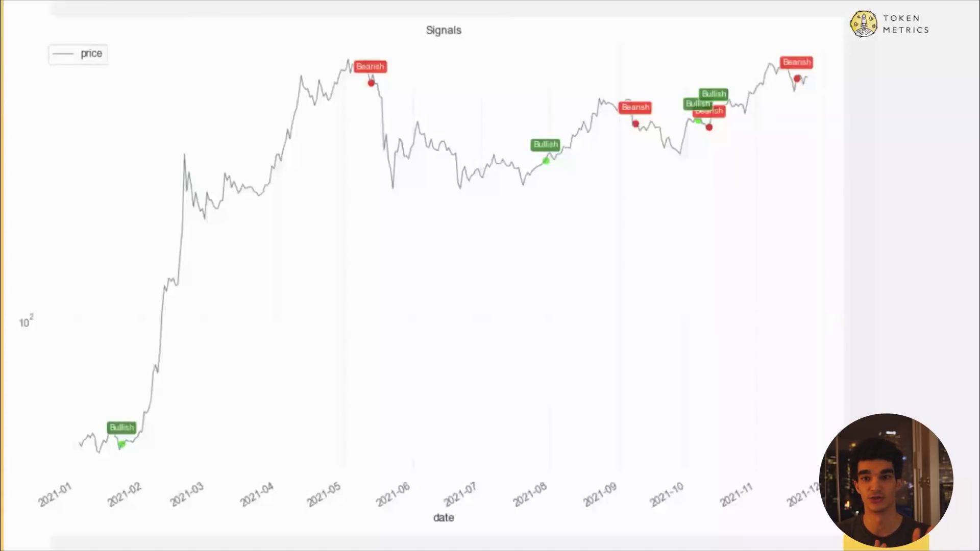
scroll(428, 251, up, 10)
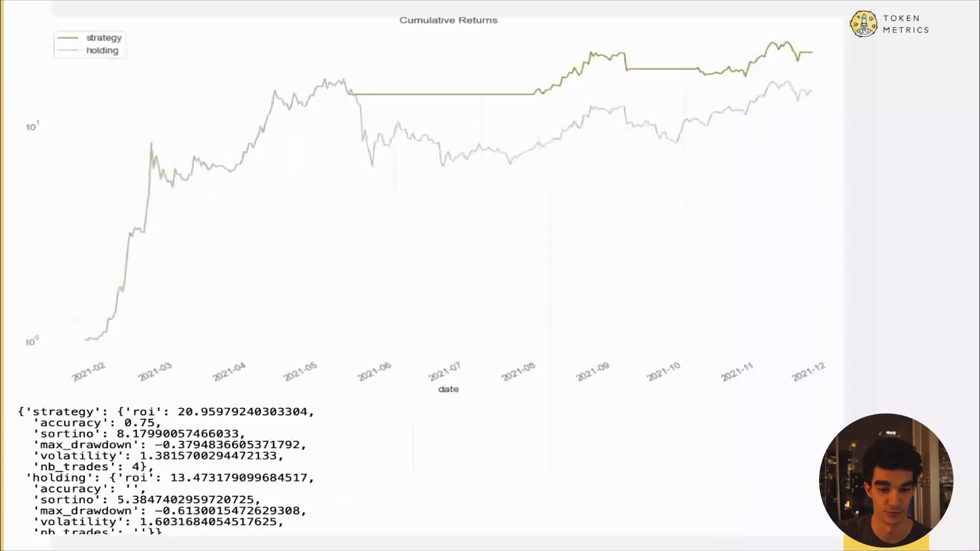
scroll(449, 221, up, 10)
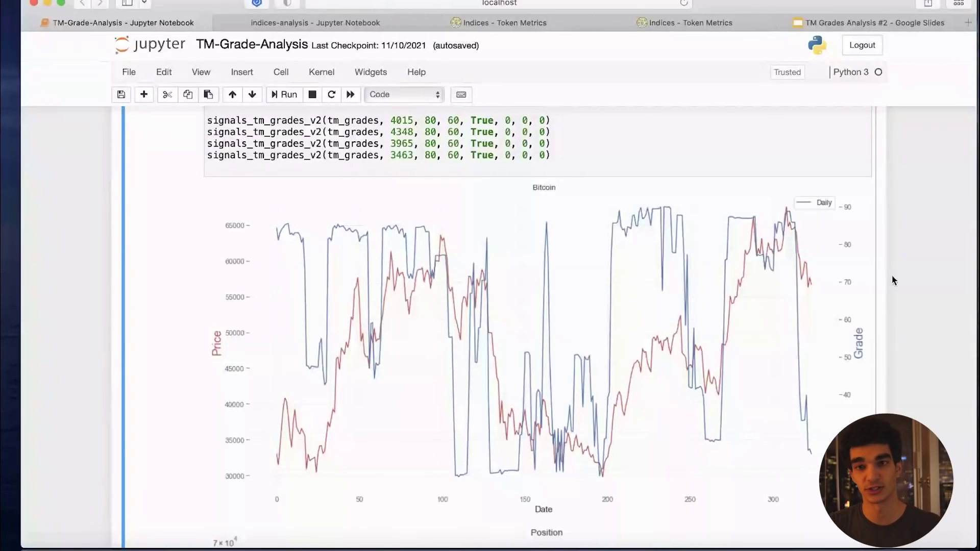
- Examine Bitcoin's price and TM Grade chart together with its position chart in the TM-Grade-Analysis notebook
scroll(527, 245, down, 1)
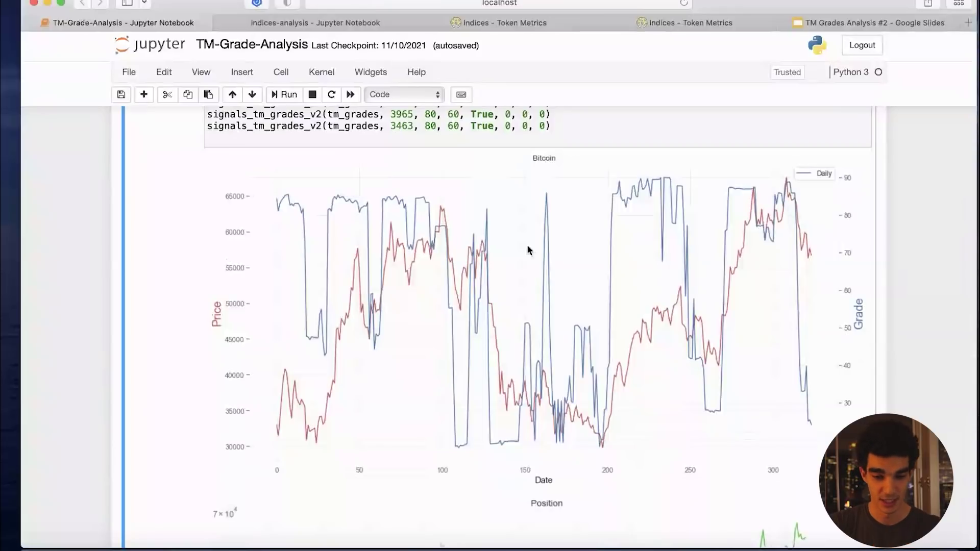
scroll(603, 300, down, 1)
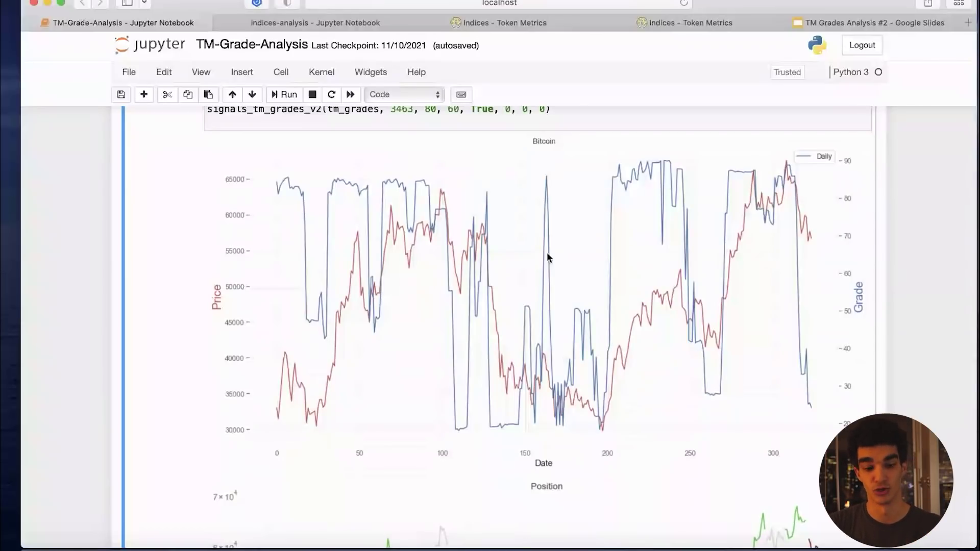
scroll(548, 254, down, 5)
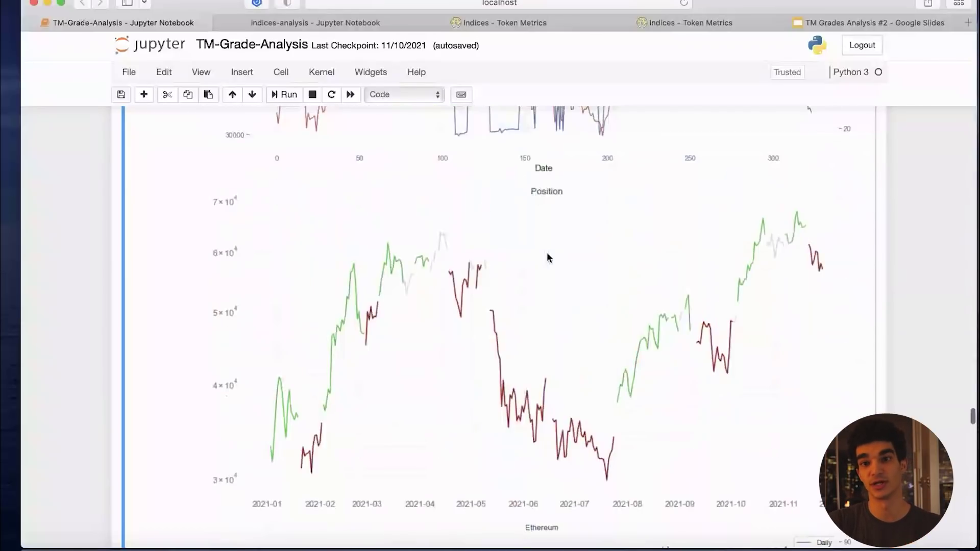
scroll(547, 252, down, 1)
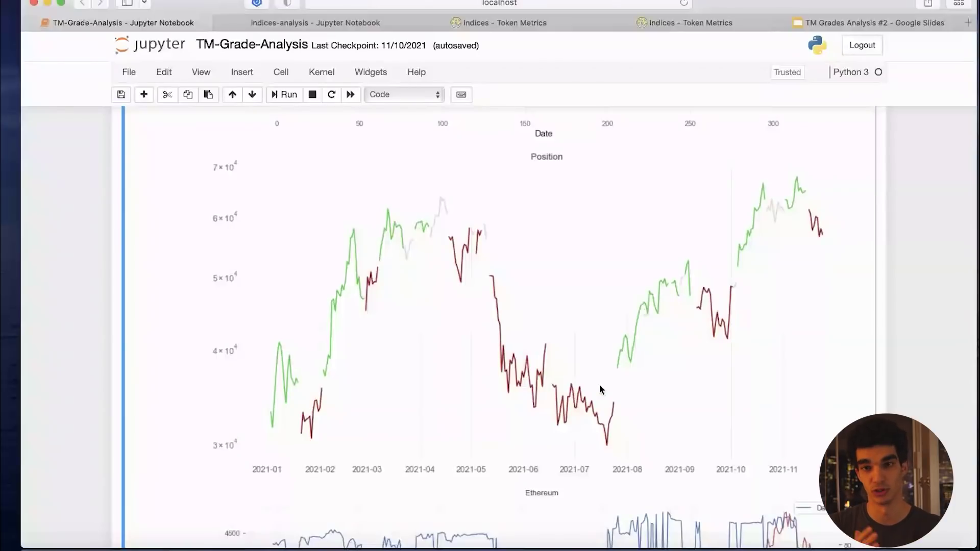
scroll(600, 386, down, 1)
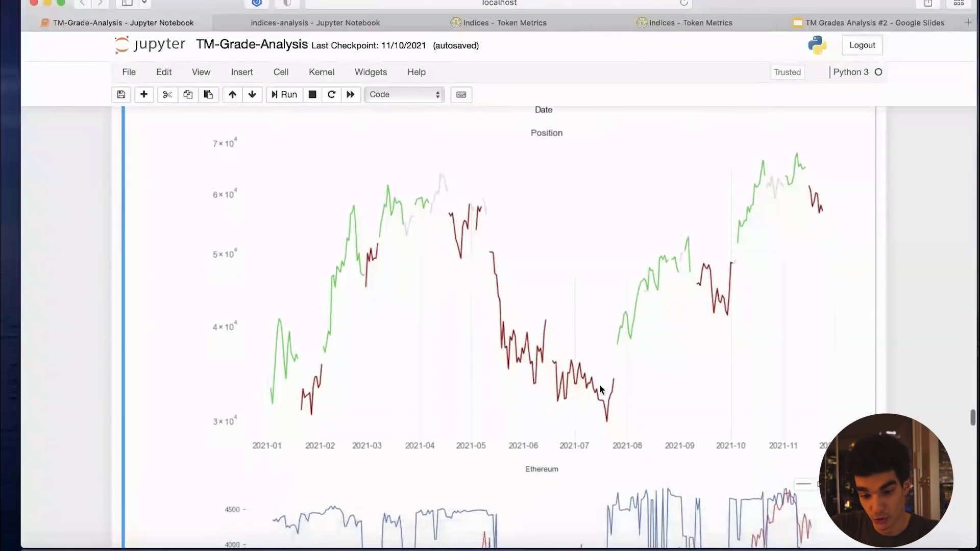
scroll(612, 380, up, 1)
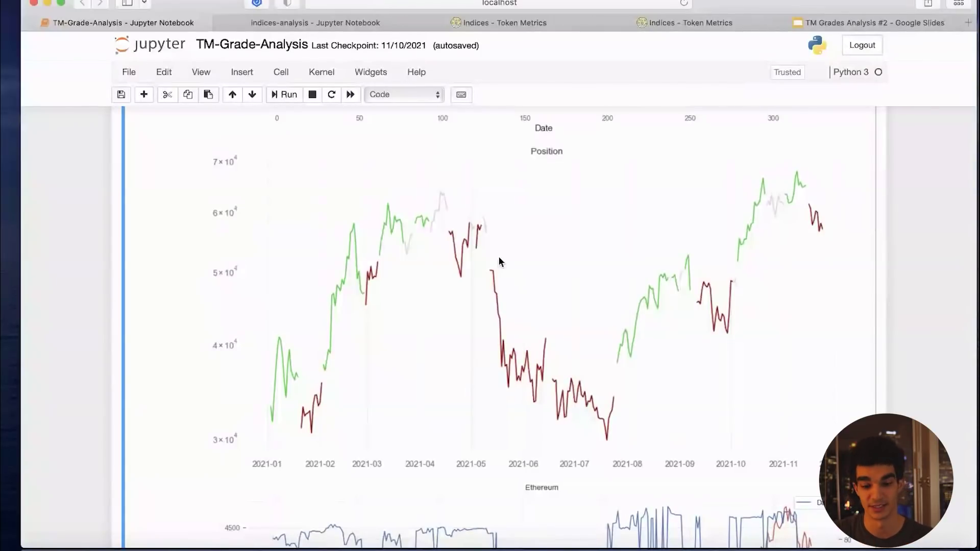
scroll(534, 262, down, 2)
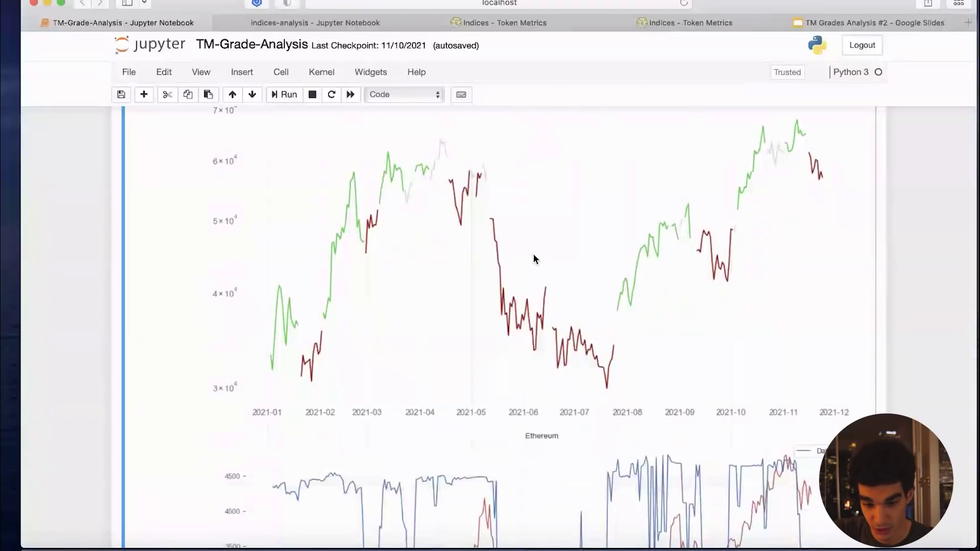
- Compare Ethereum's price and grade chart with its position chart
scroll(534, 259, down, 4)
scroll(534, 259, down, 10)
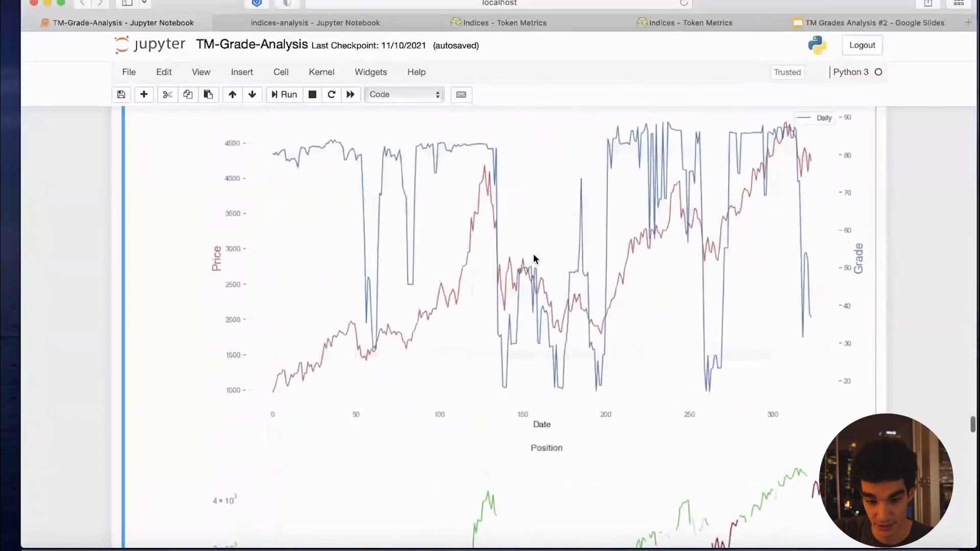
scroll(534, 258, up, 1)
scroll(551, 258, down, 4)
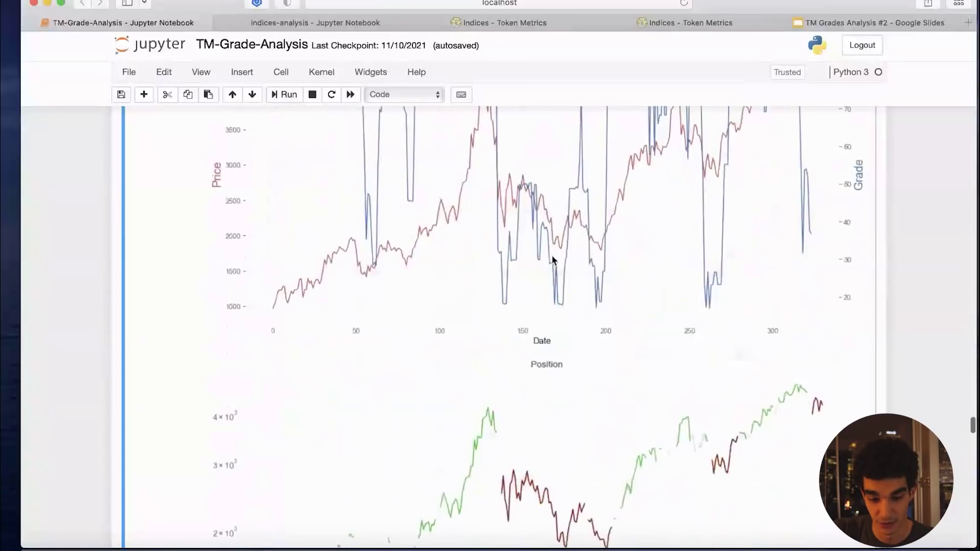
scroll(552, 259, down, 8)
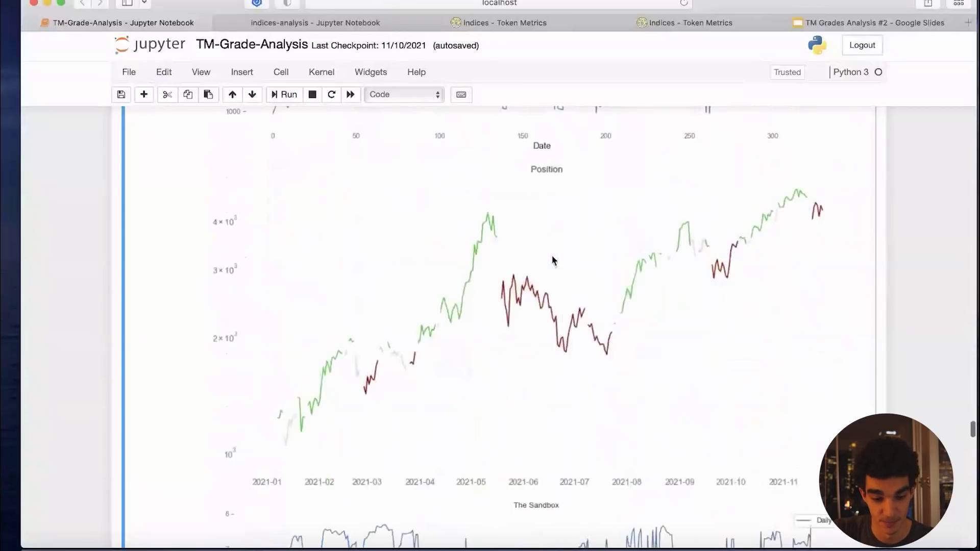
scroll(554, 260, up, 2)
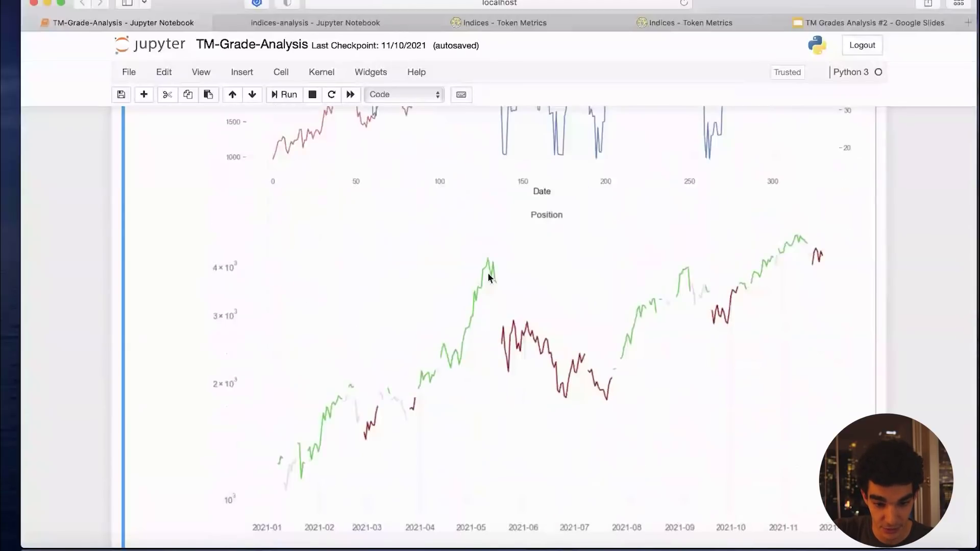
scroll(489, 277, up, 10)
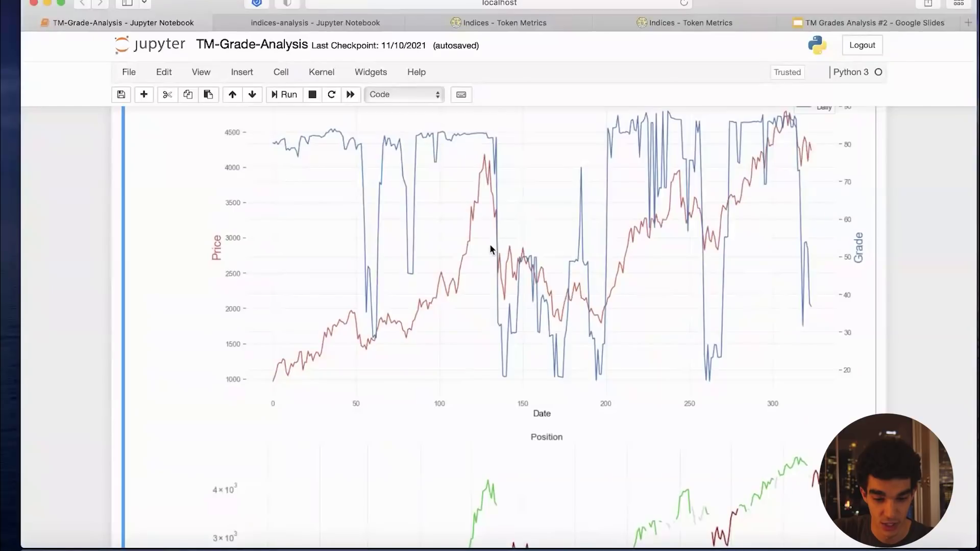
scroll(489, 245, down, 9)
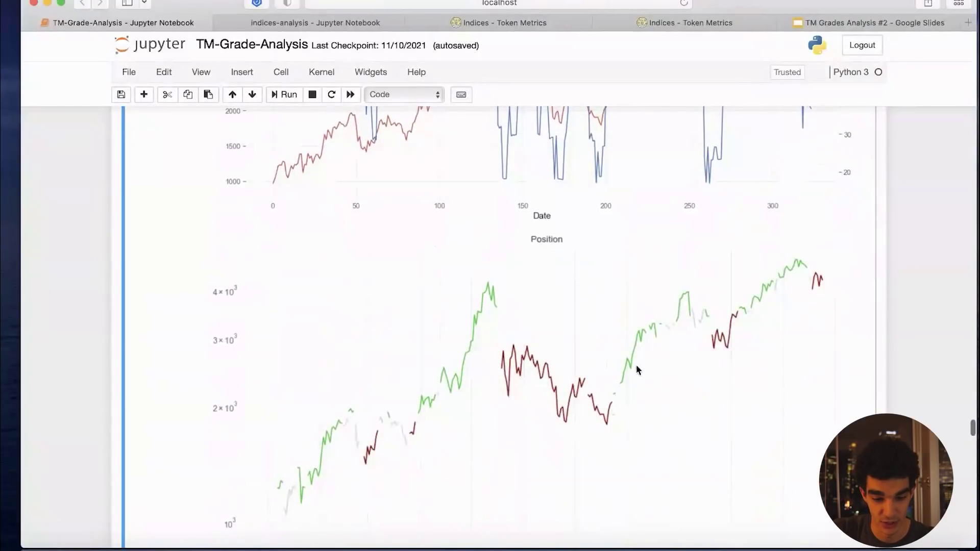
- Review The Sandbox's price and grade chart and the position chart beneath it through November 2021
scroll(625, 381, down, 4)
scroll(624, 381, down, 4)
scroll(625, 381, down, 11)
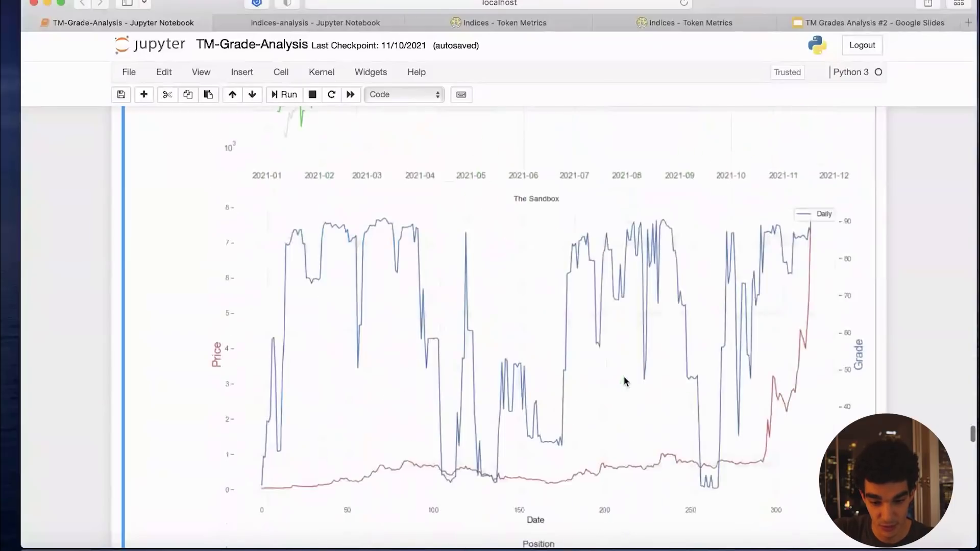
scroll(625, 380, down, 4)
scroll(572, 357, up, 1)
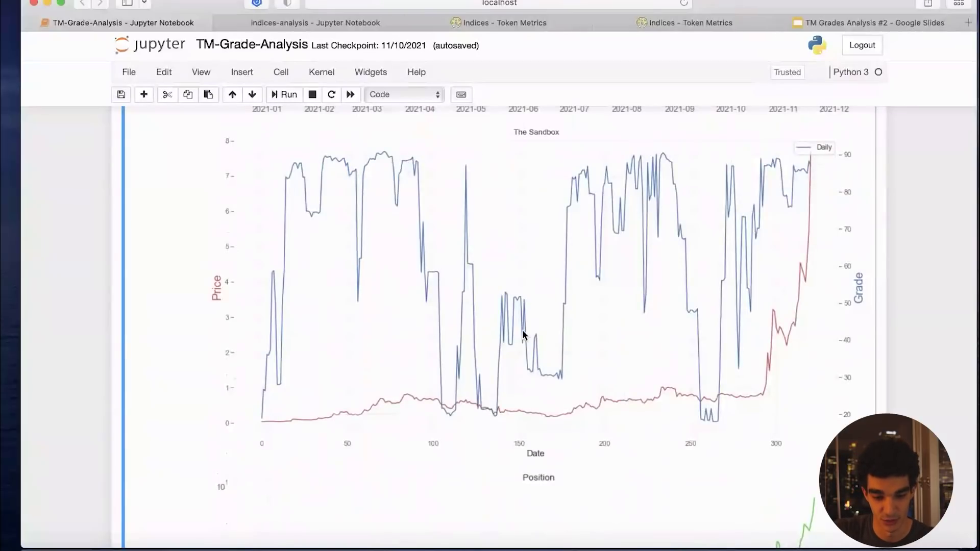
scroll(695, 420, down, 6)
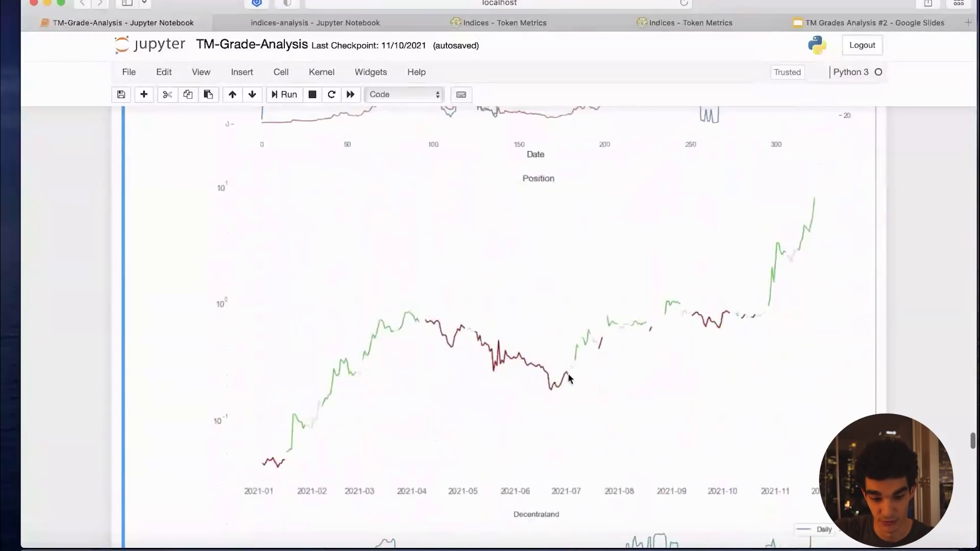
scroll(569, 378, up, 1)
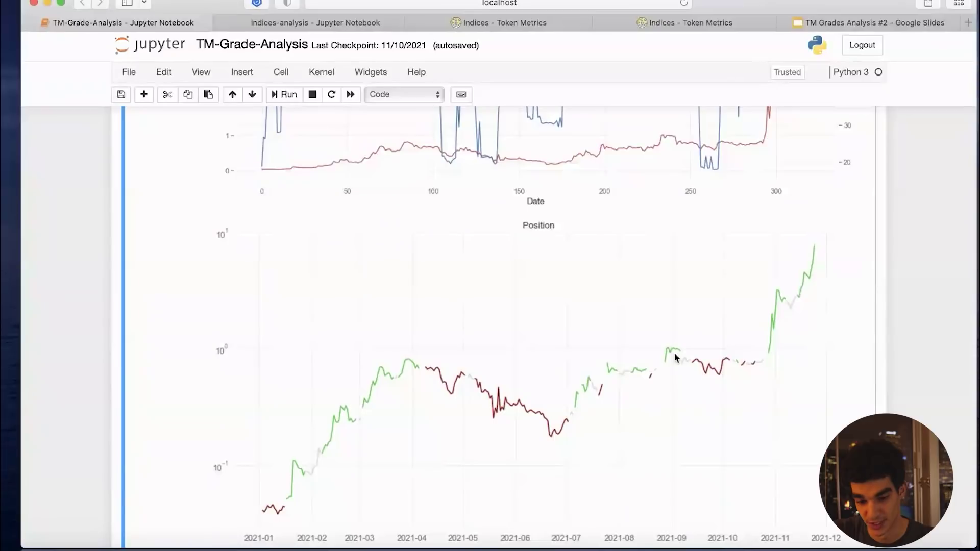
scroll(836, 352, up, 1)
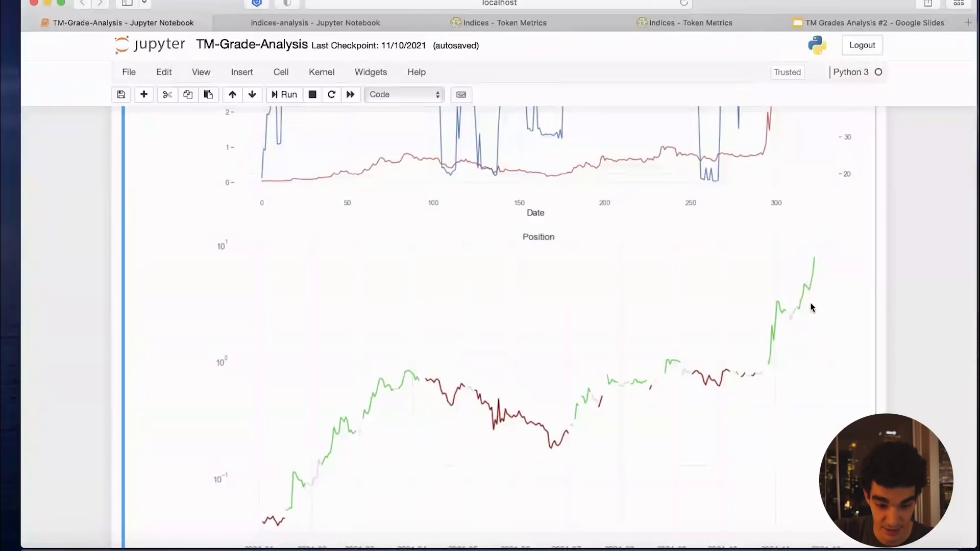
- Examine the price, grade and position charts for Decentraland and Enjin Coin
scroll(812, 307, up, 5)
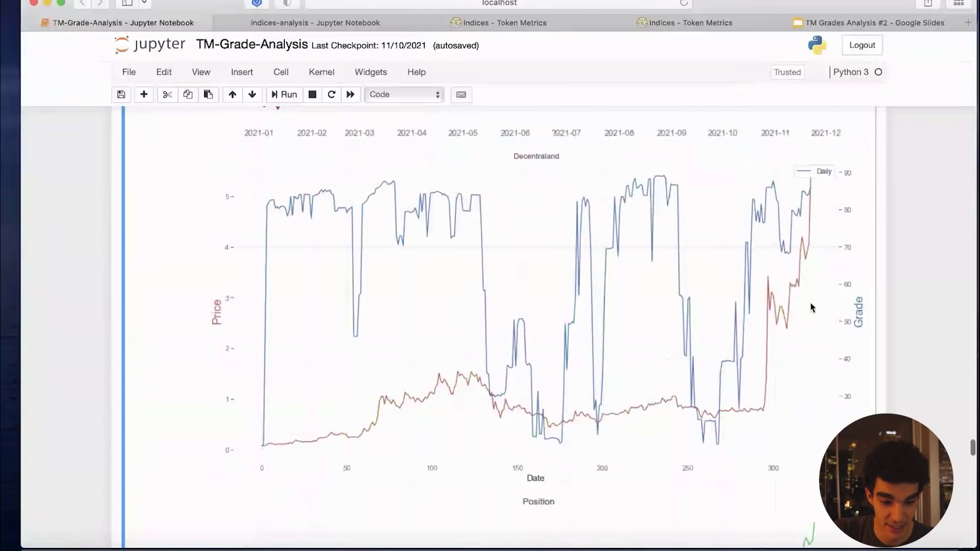
scroll(427, 440, down, 5)
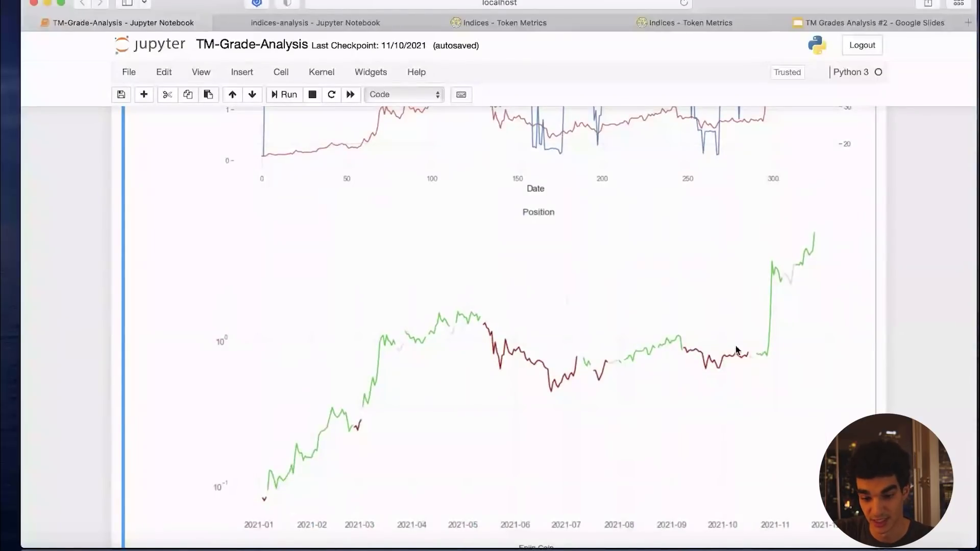
scroll(781, 344, up, 1)
scroll(783, 344, down, 2)
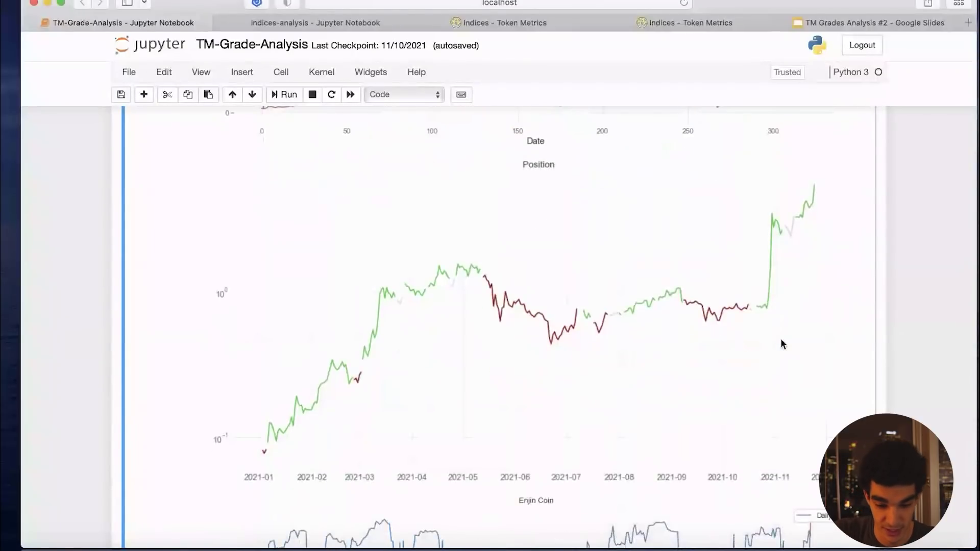
scroll(784, 341, down, 2)
scroll(785, 340, down, 3)
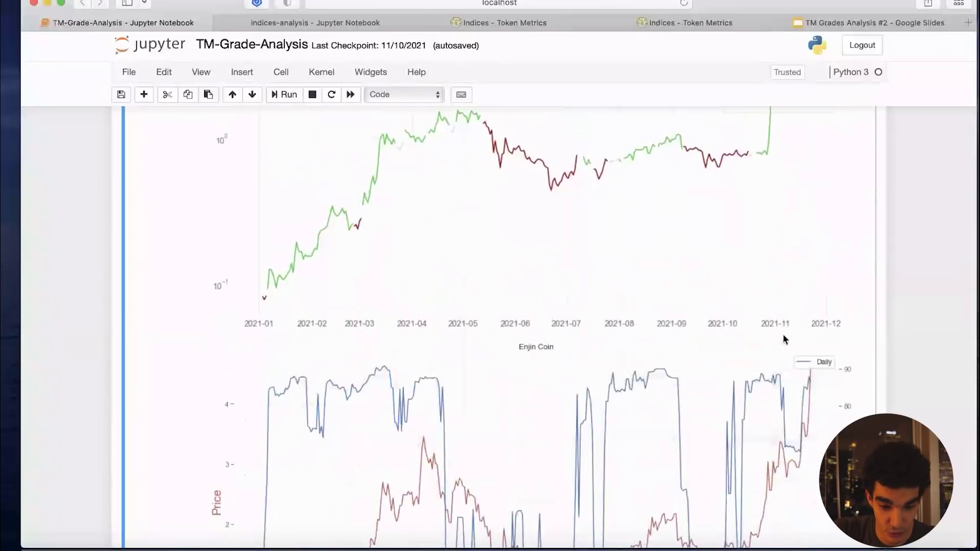
scroll(785, 339, down, 10)
scroll(785, 339, down, 5)
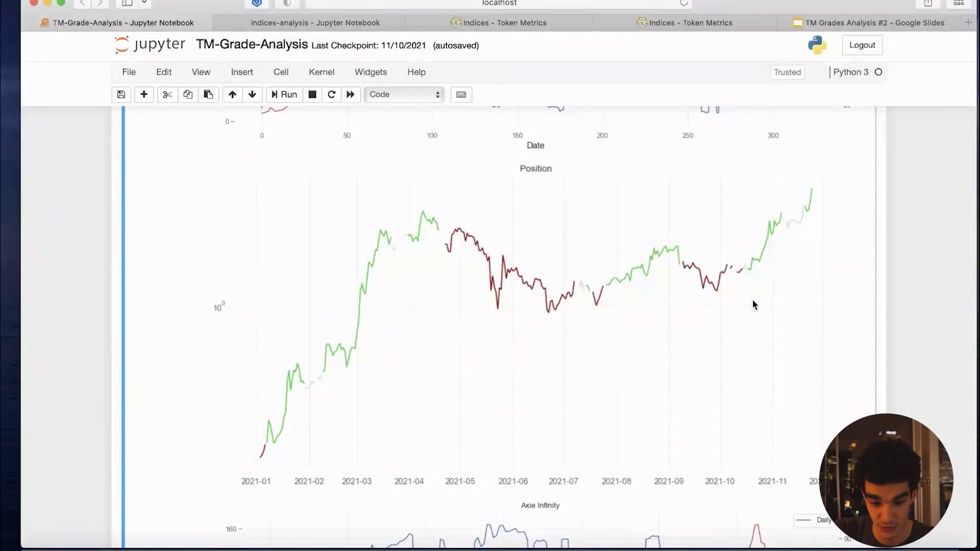
- Inspect the Axie Infinity and Avalanche price and grade charts along with their position charts
scroll(754, 305, down, 5)
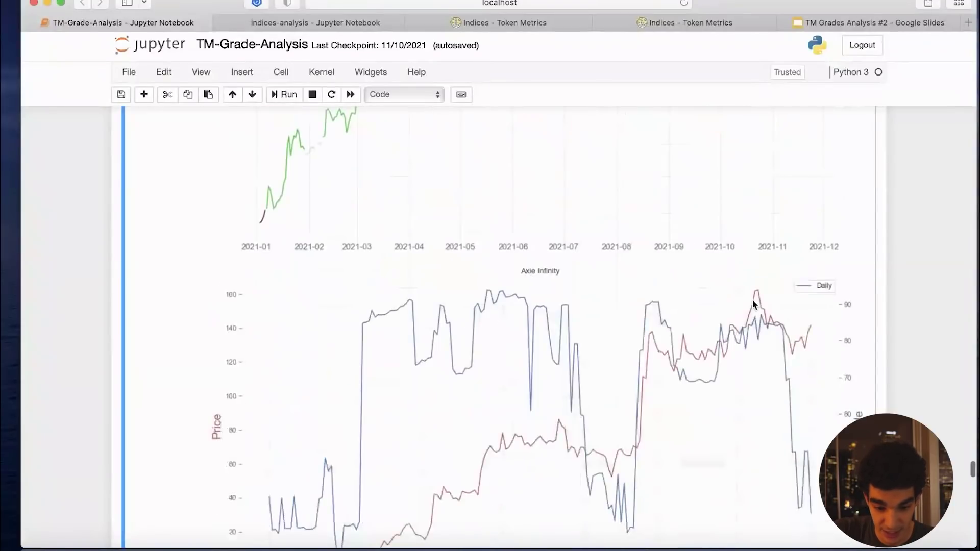
scroll(753, 305, down, 2)
scroll(753, 305, down, 7)
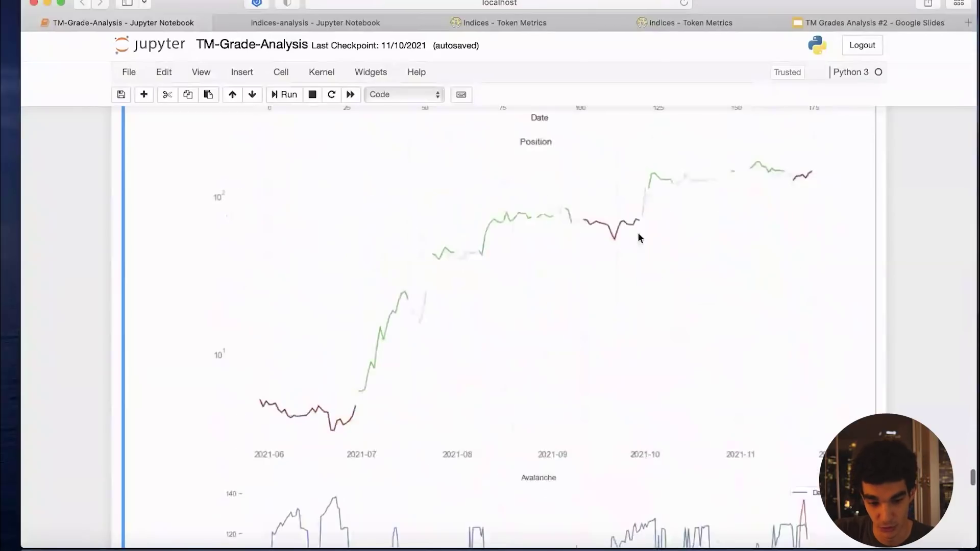
scroll(666, 284, up, 1)
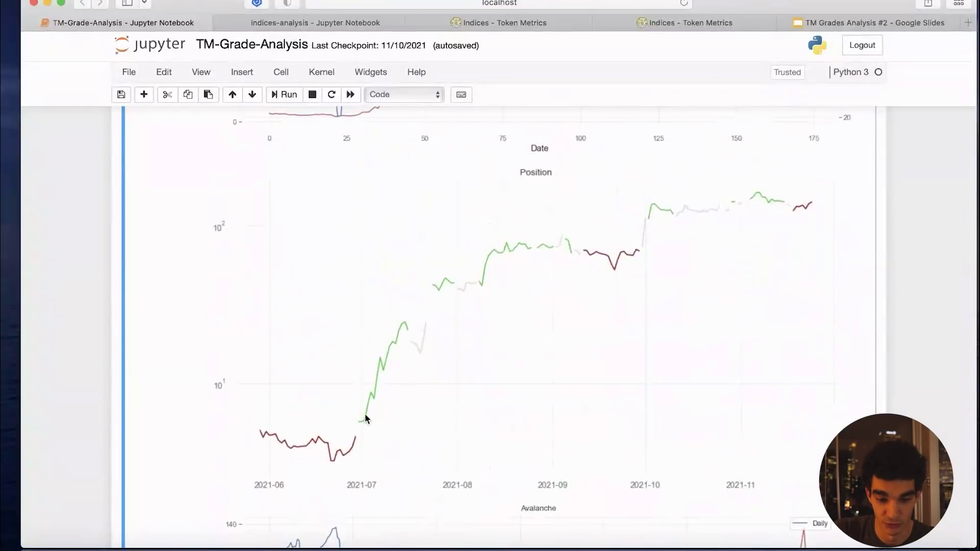
scroll(551, 300, down, 1)
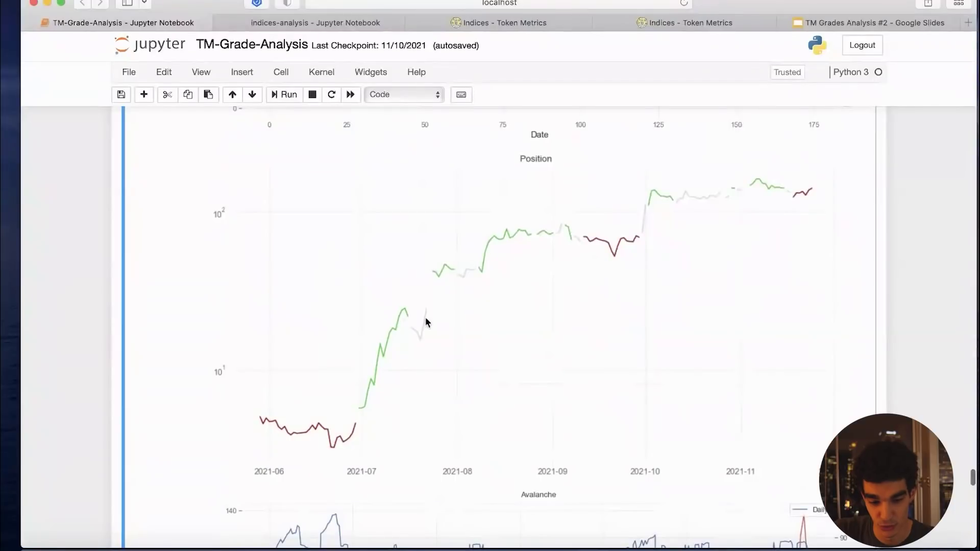
scroll(438, 328, up, 5)
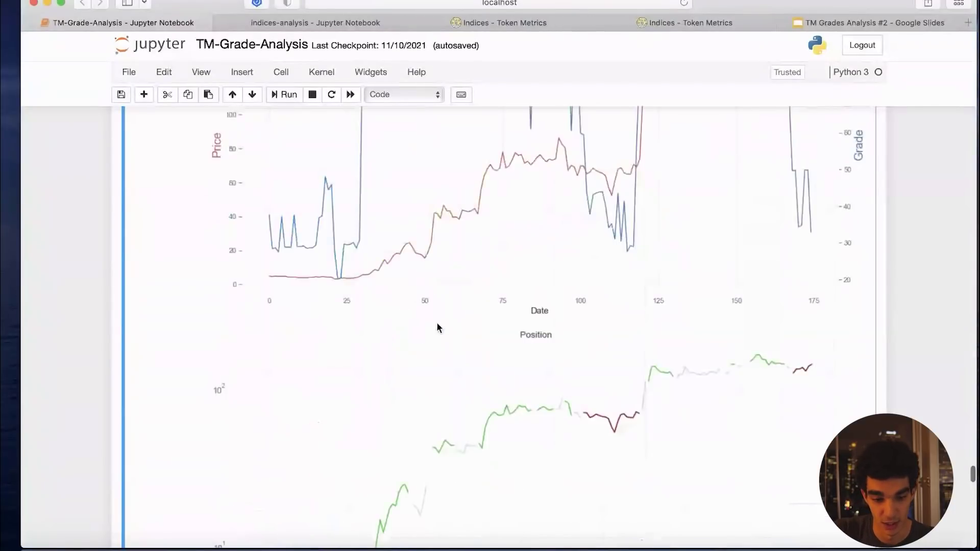
scroll(492, 212, down, 4)
scroll(517, 338, down, 2)
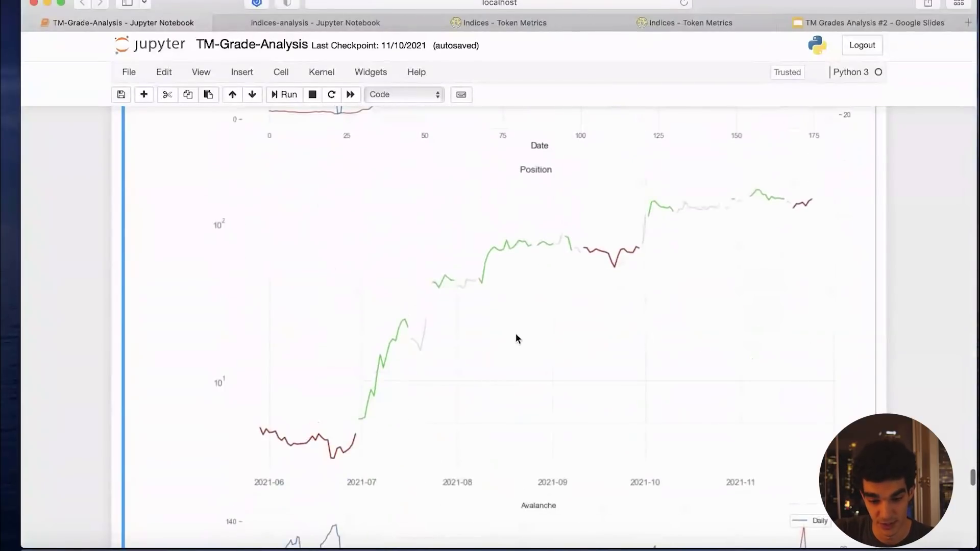
scroll(657, 305, down, 15)
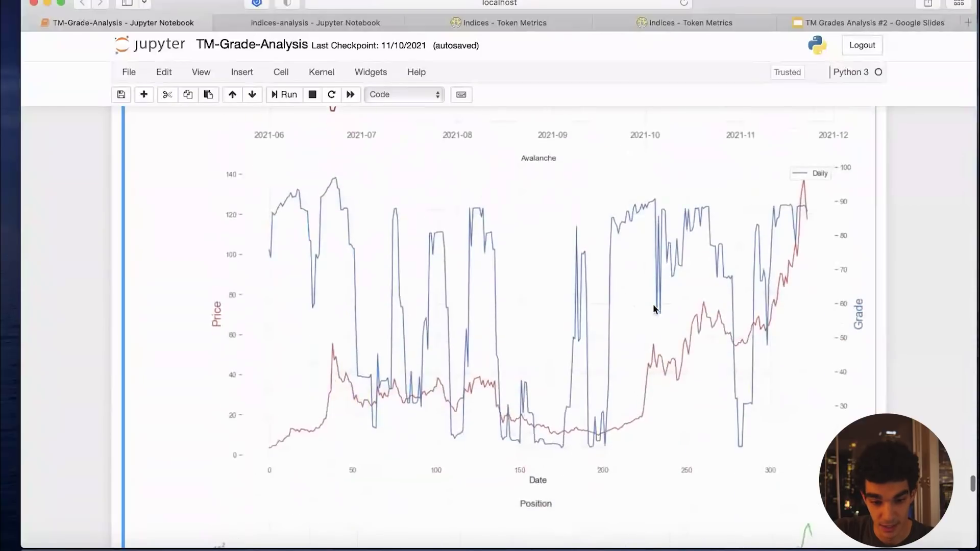
scroll(653, 305, down, 13)
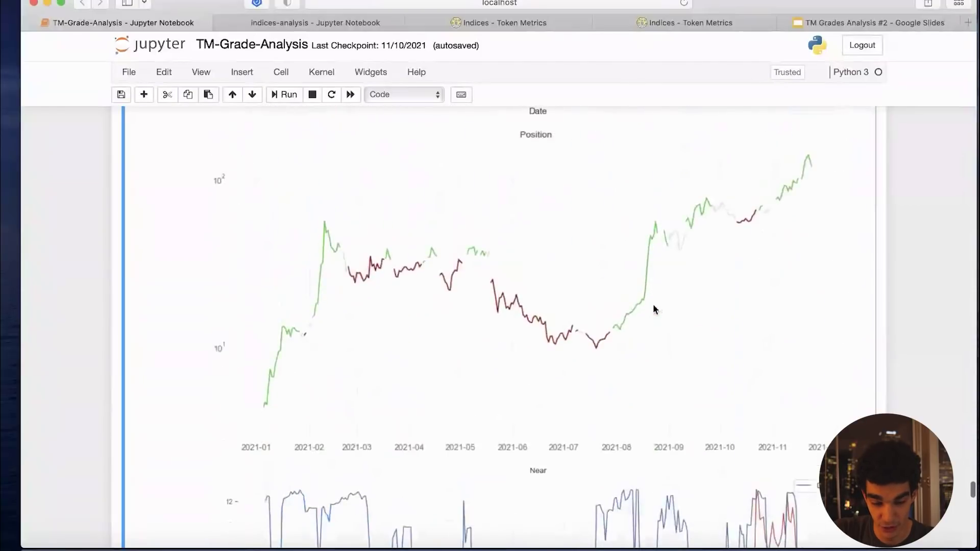
- Compare Avalanche's price and grade chart with its position chart, and review the same pair of charts for Near
scroll(488, 263, up, 13)
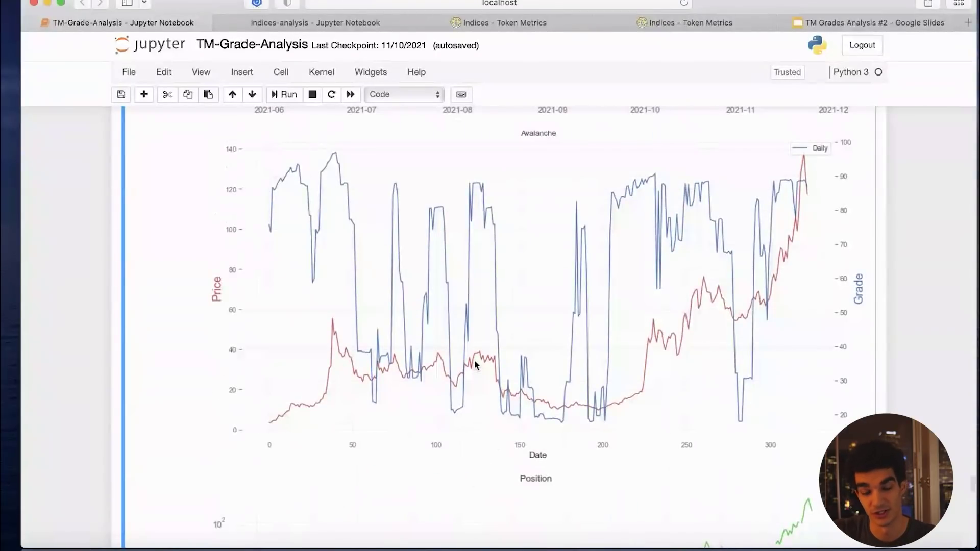
scroll(486, 273, down, 12)
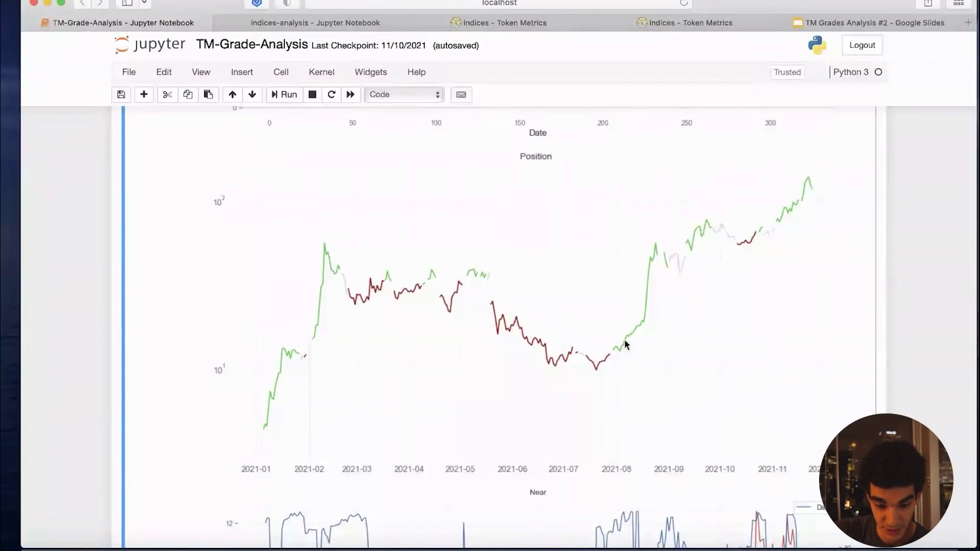
scroll(624, 339, down, 6)
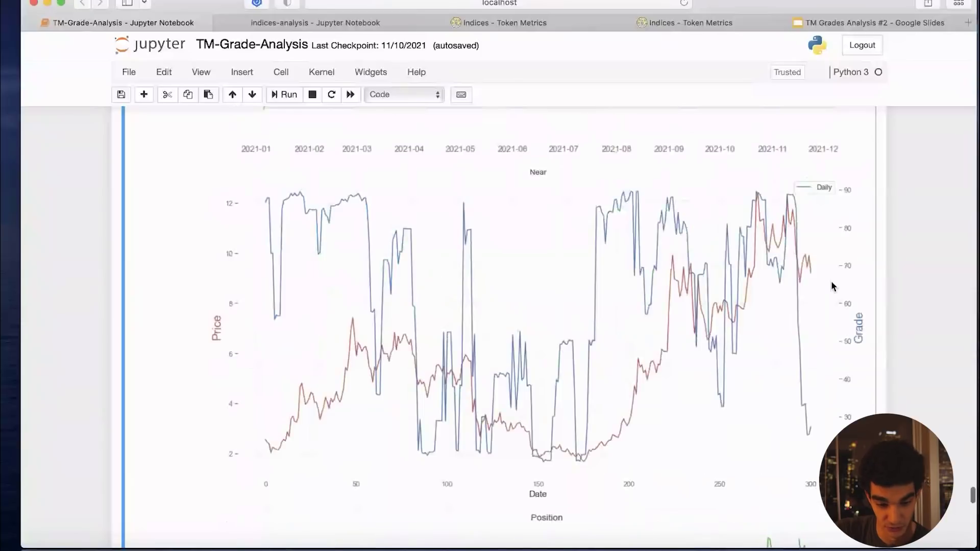
scroll(834, 287, down, 7)
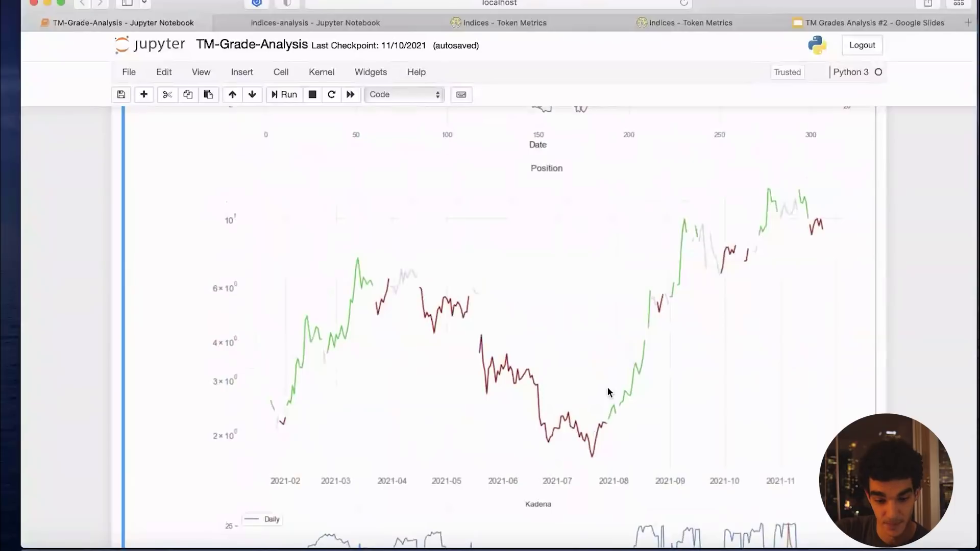
- Examine the price and grade charts and the position charts for Kadena and Loopring
scroll(774, 353, down, 7)
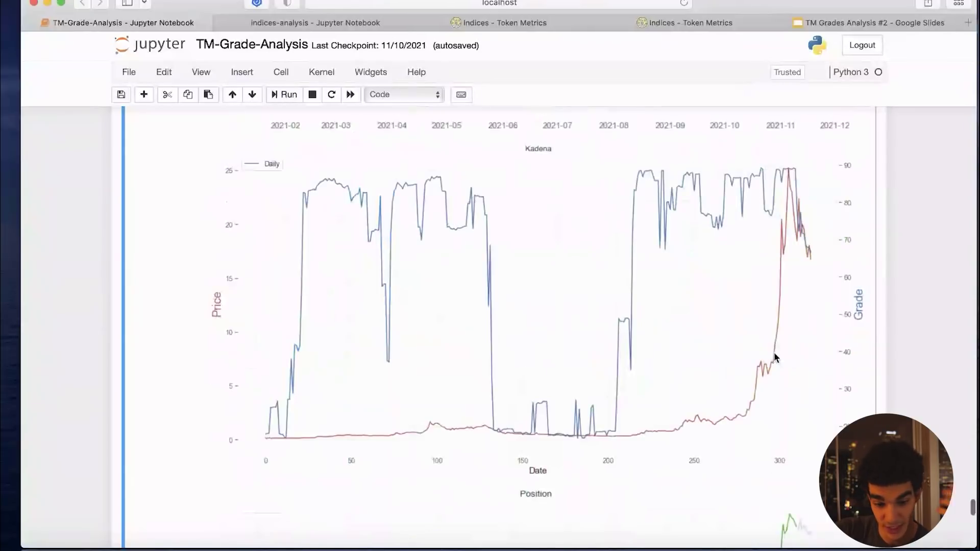
scroll(774, 353, down, 6)
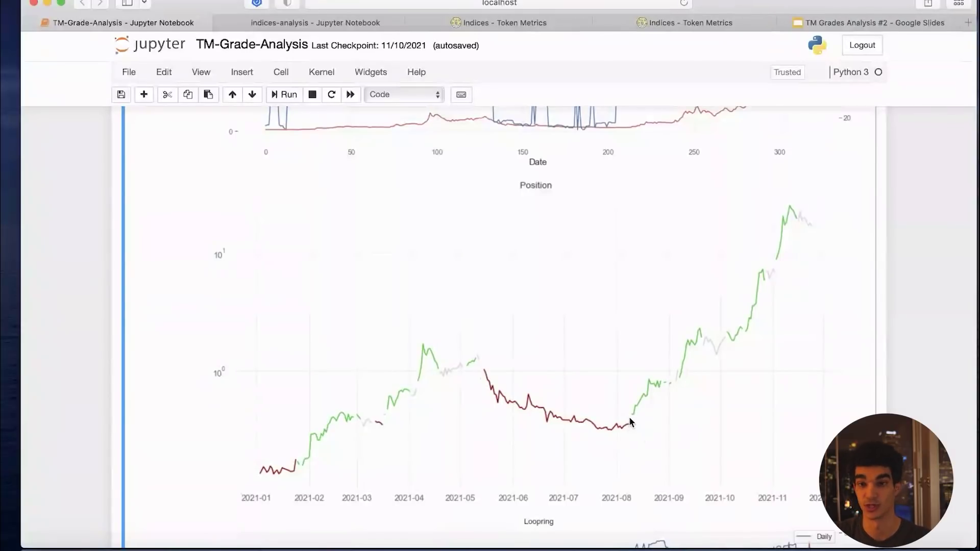
scroll(630, 420, down, 5)
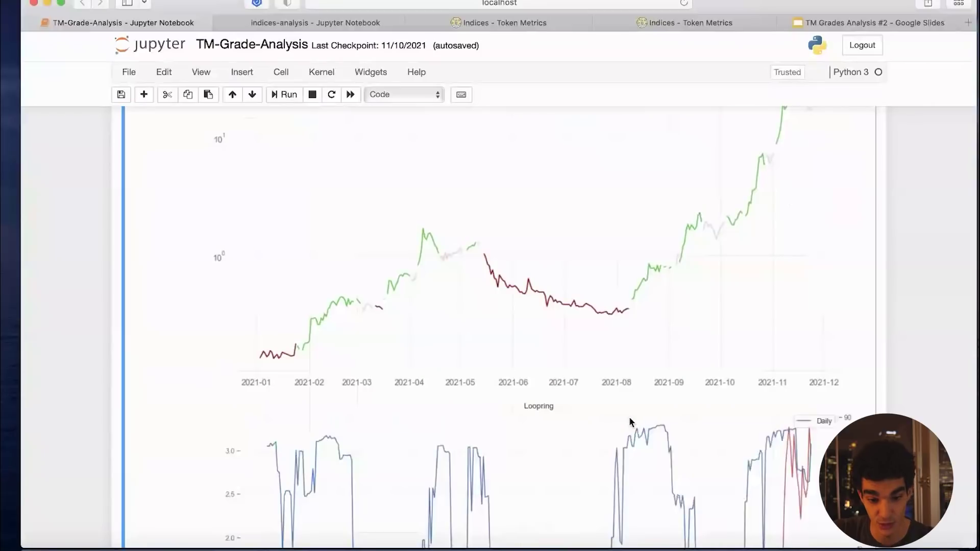
scroll(630, 419, down, 9)
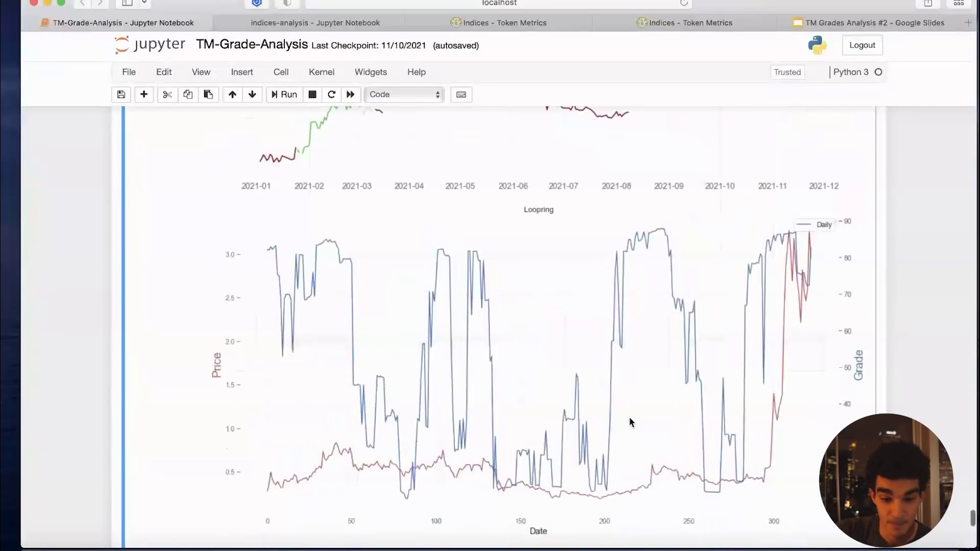
scroll(630, 419, down, 3)
scroll(630, 419, down, 1)
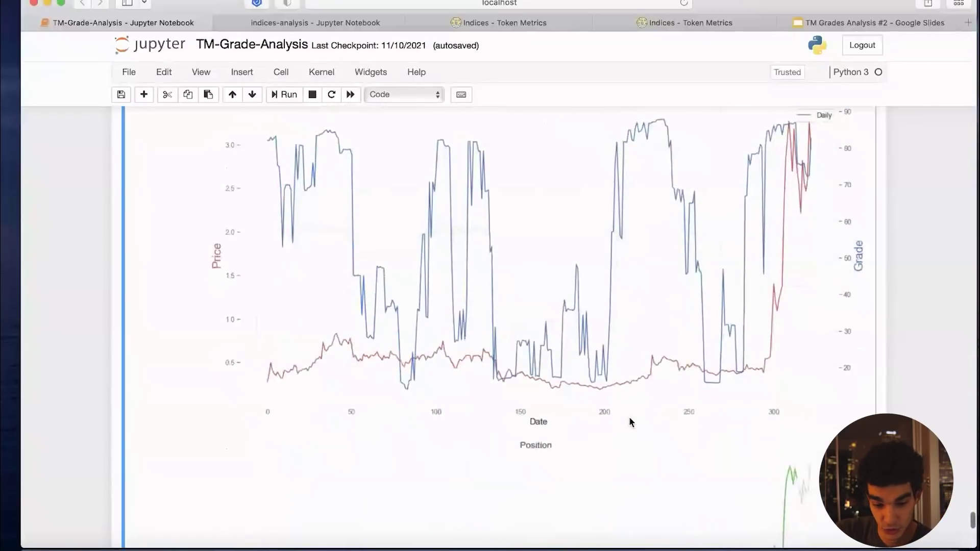
scroll(629, 422, down, 10)
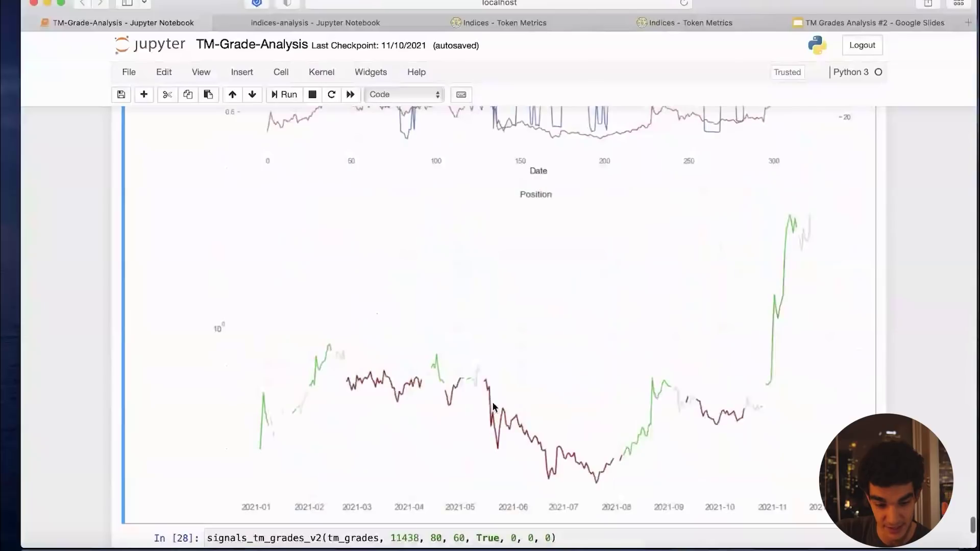
scroll(380, 413, up, 1)
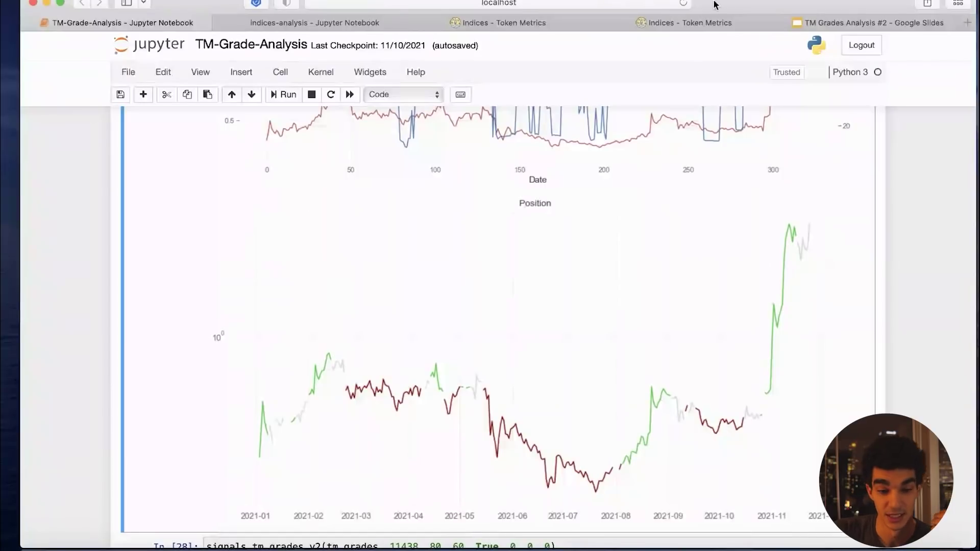
- View the Token Metrics Coinbase Pro weekly index page, and review the daily kucoin high-cap index returns in the indices-analysis notebook
click(516, 27)
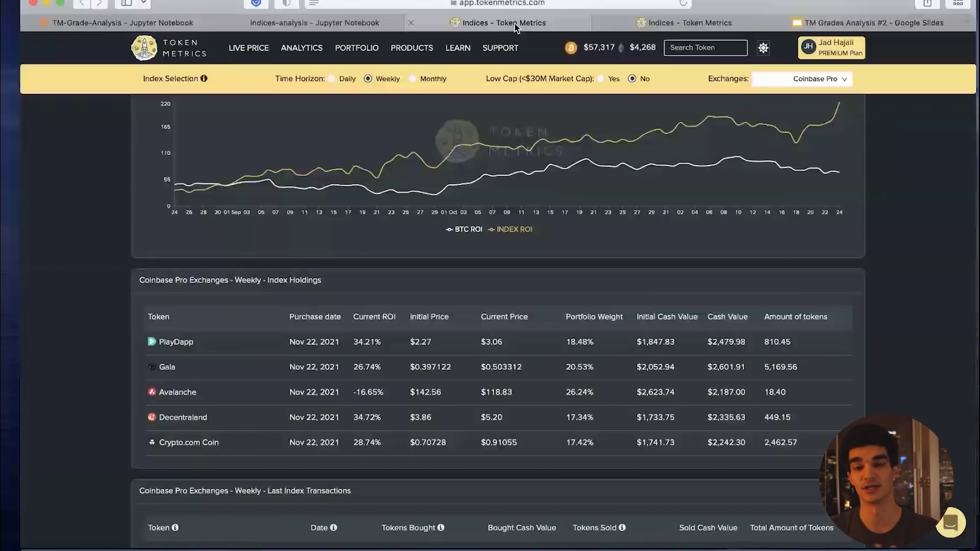
click(314, 22)
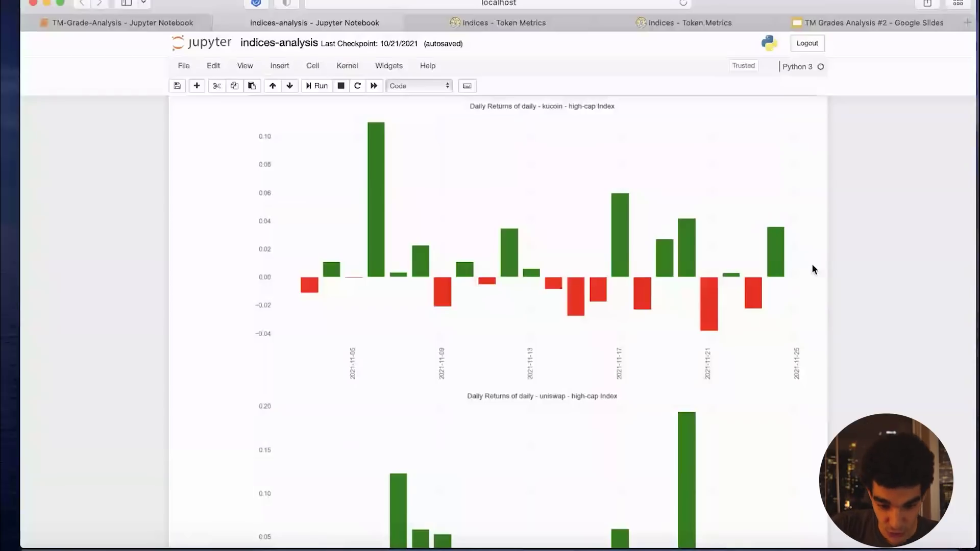
scroll(811, 263, up, 1)
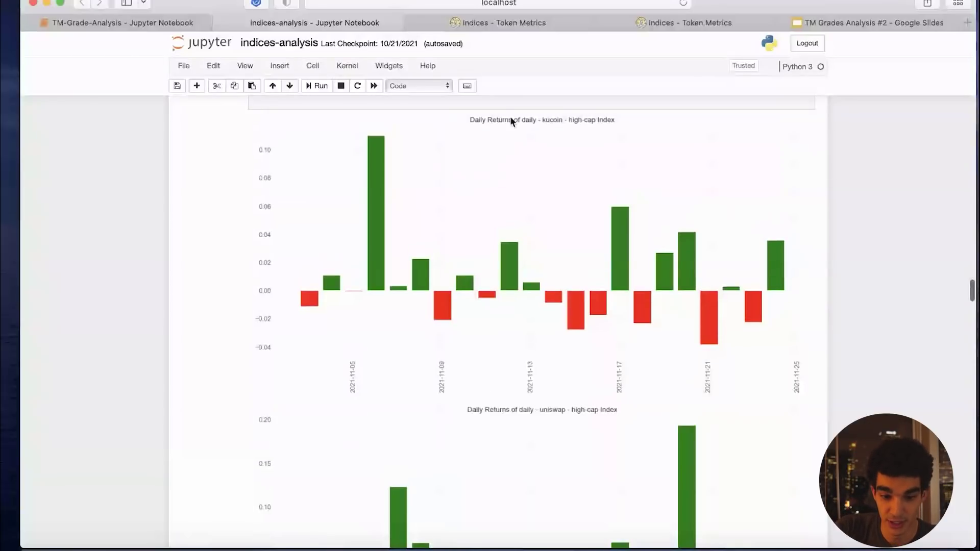
scroll(627, 183, down, 1)
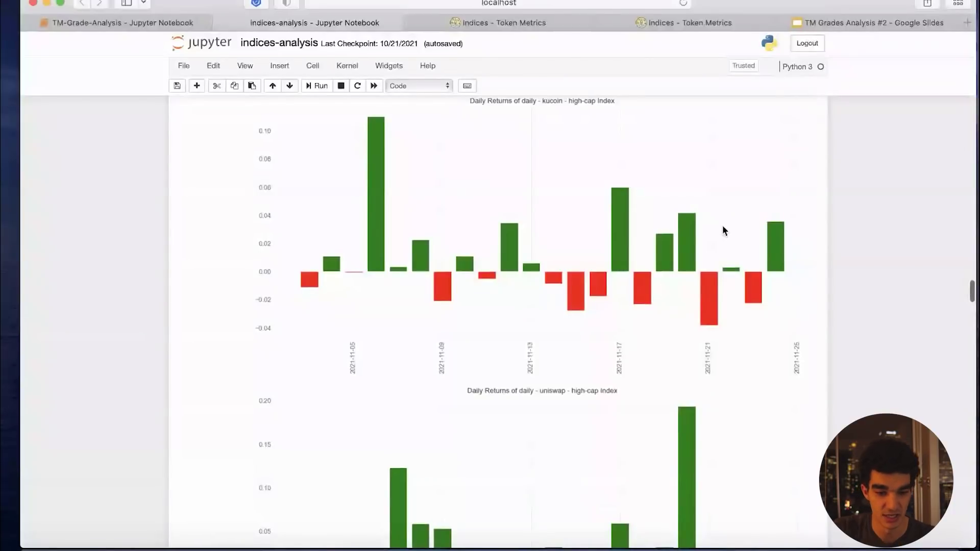
scroll(613, 299, up, 1)
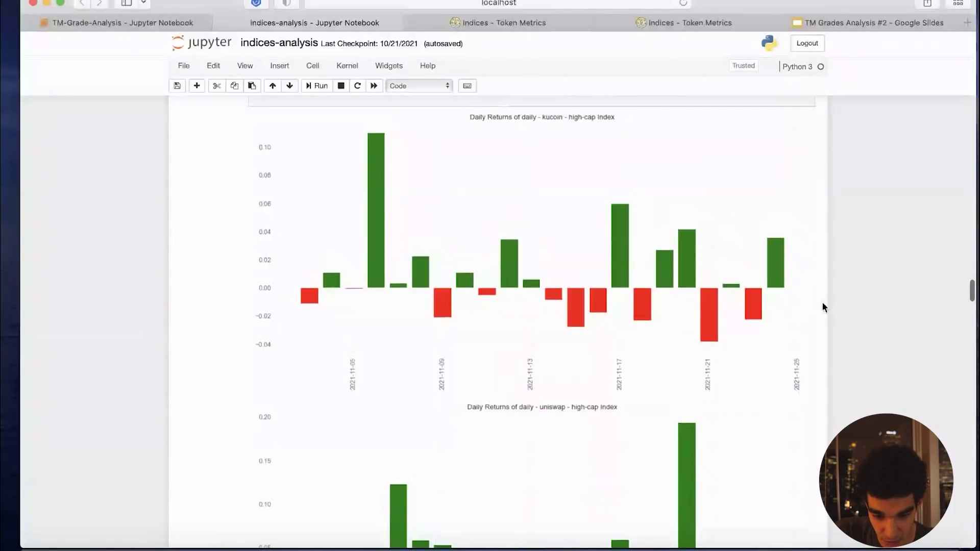
scroll(801, 308, down, 1)
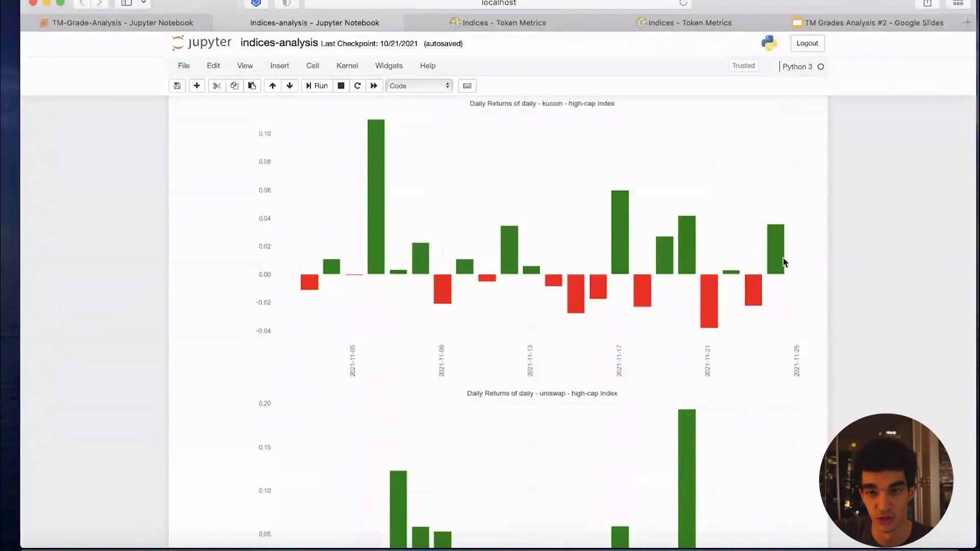
- Review the November 2021 daily returns charts for the daily uniswap and gdax high-cap indices
scroll(815, 295, down, 5)
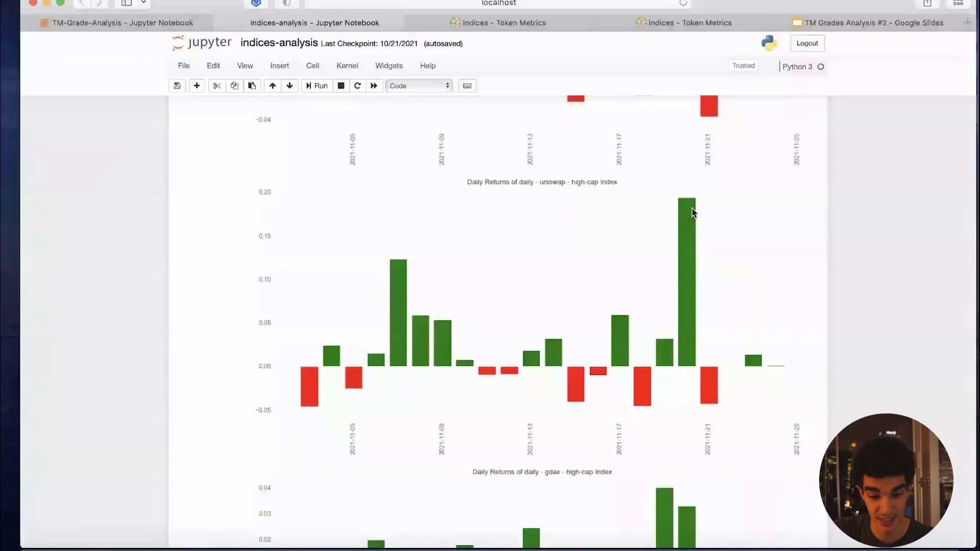
scroll(694, 380, down, 1)
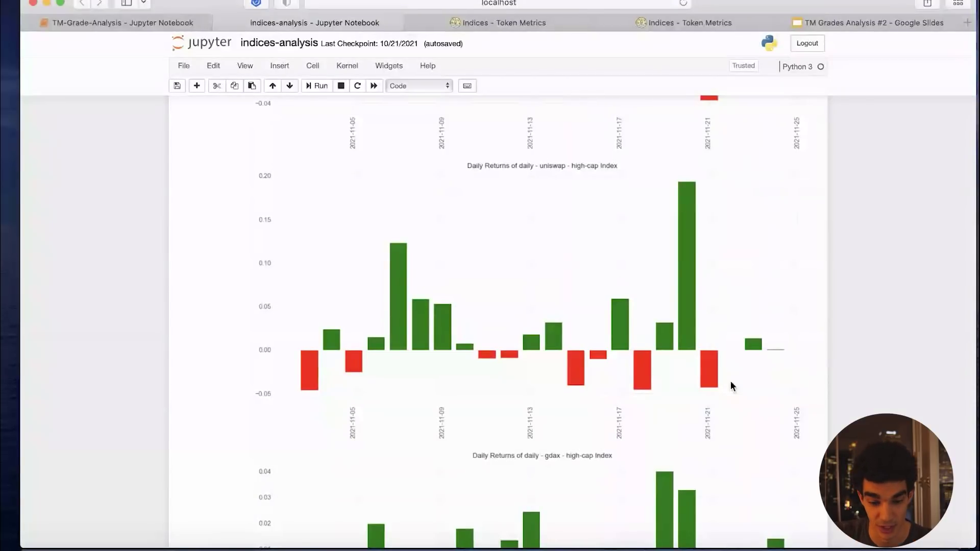
scroll(731, 380, down, 5)
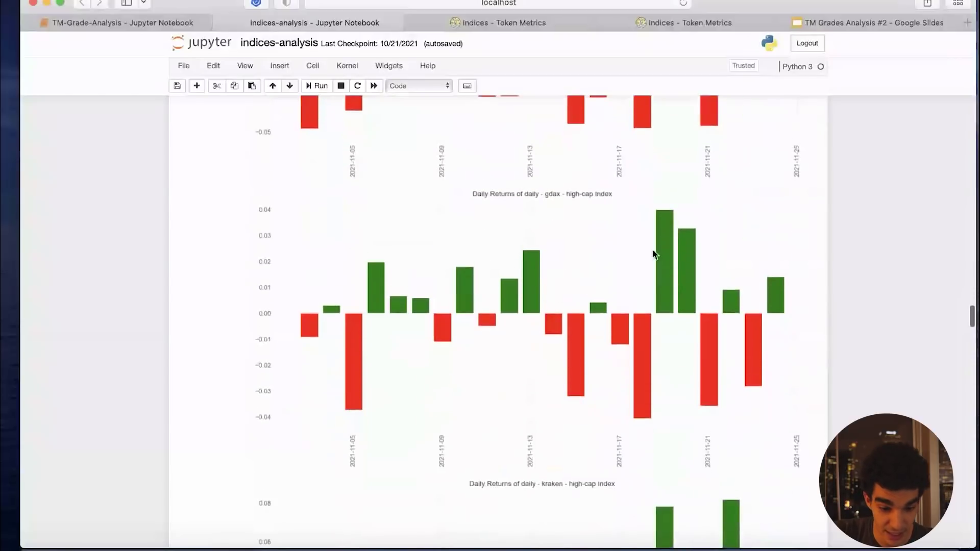
scroll(607, 188, down, 1)
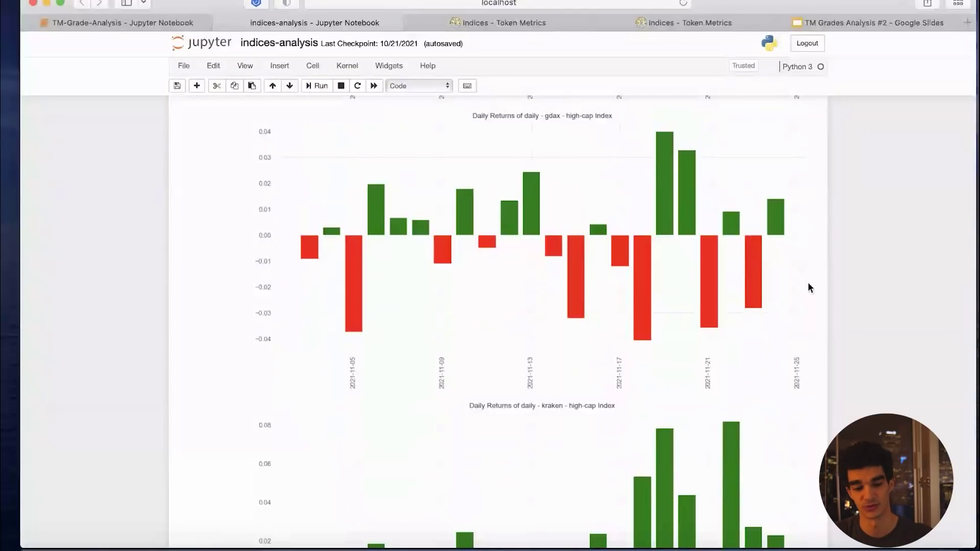
- Inspect the daily returns charts for the daily kraken and all-exchanges high-cap indices
scroll(809, 287, down, 5)
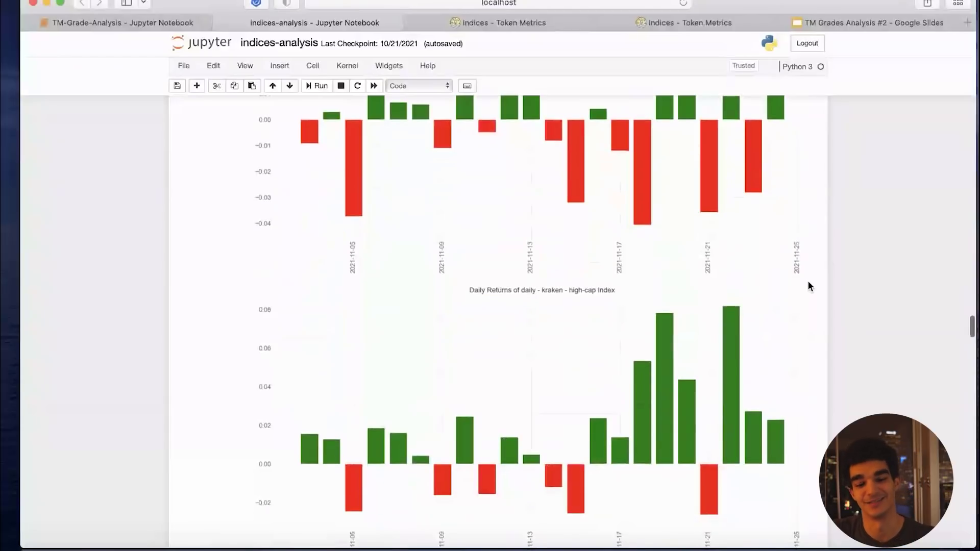
scroll(808, 286, down, 6)
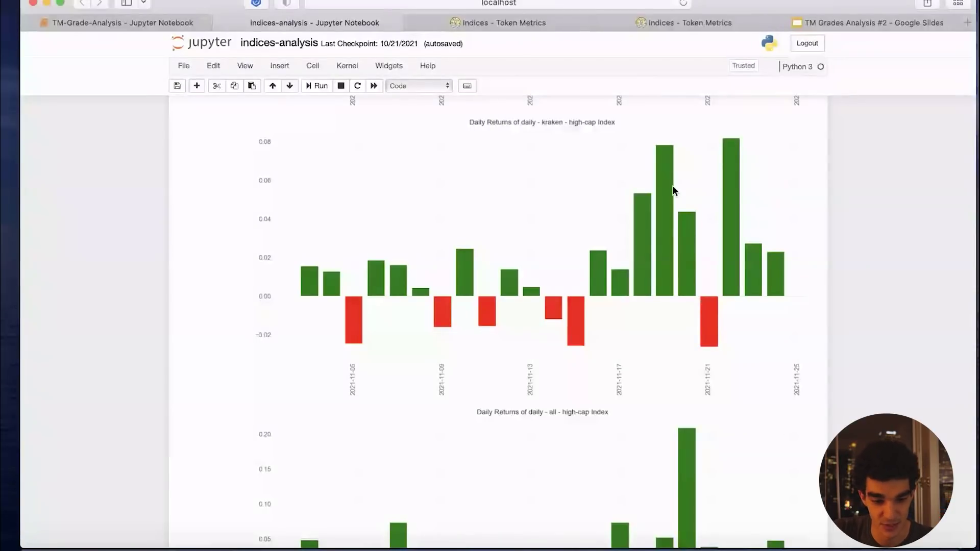
scroll(689, 208, down, 1)
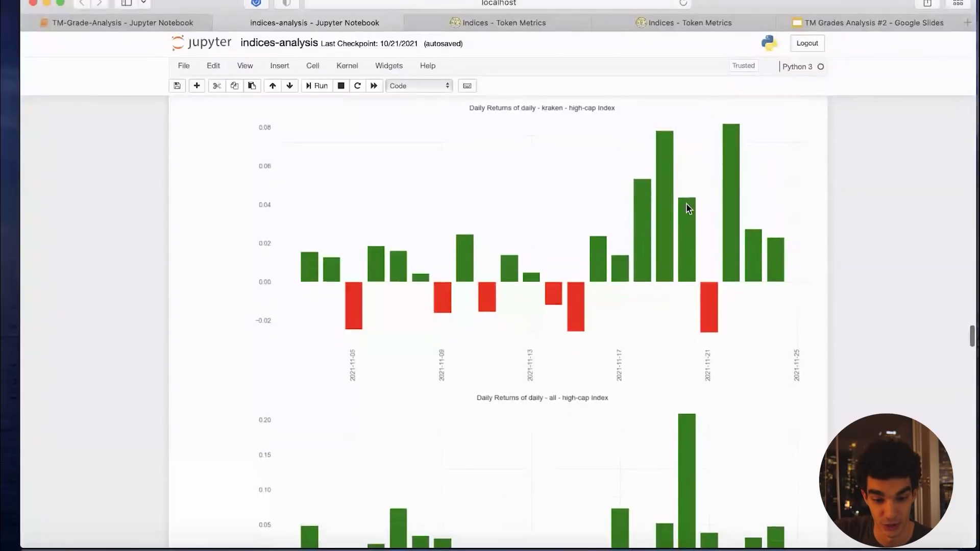
scroll(685, 208, up, 1)
scroll(790, 199, down, 3)
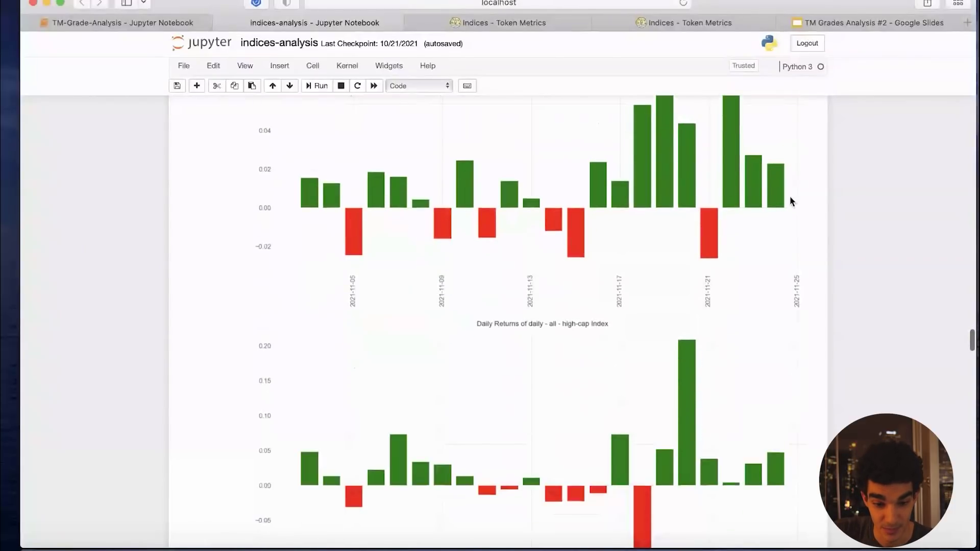
scroll(790, 201, down, 3)
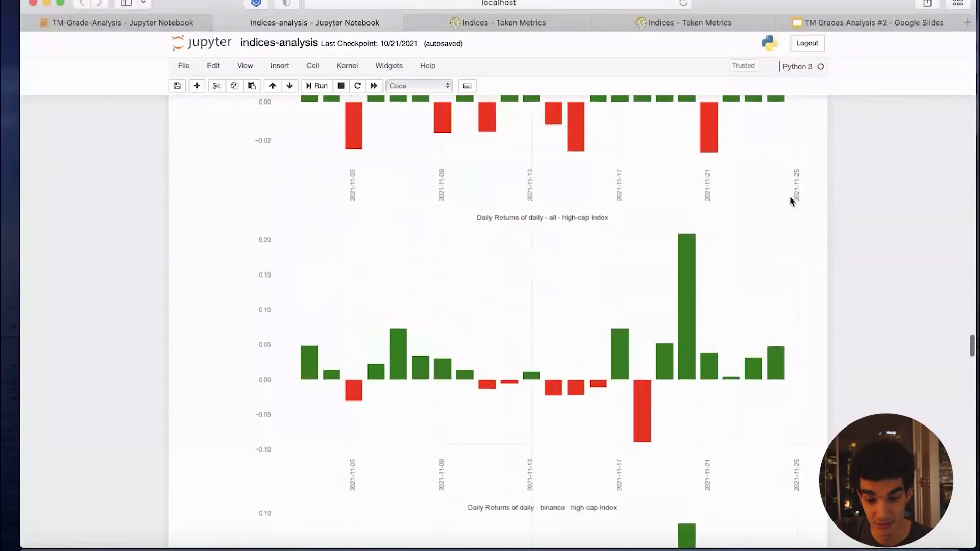
scroll(790, 201, down, 2)
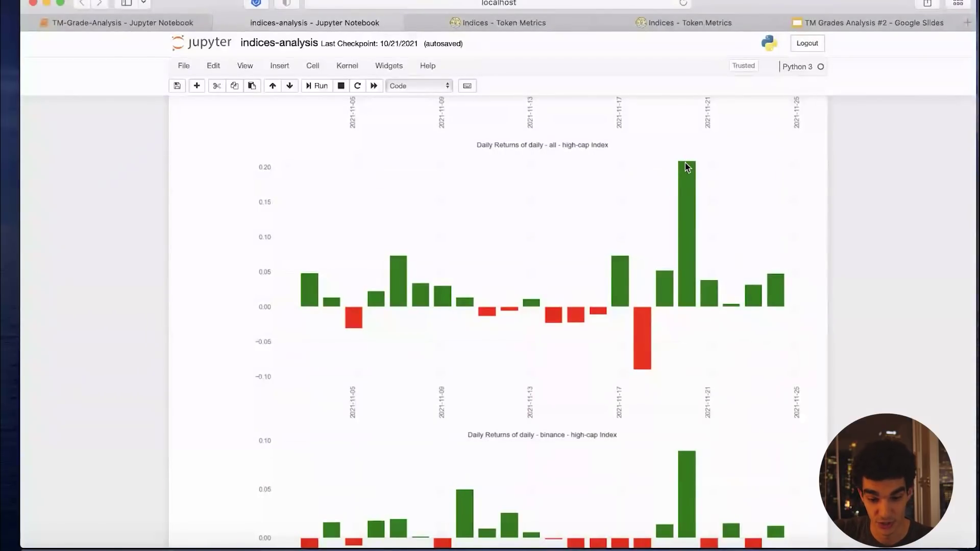
- Examine the daily returns chart of the daily binance high-cap index for November 2021
scroll(685, 168, down, 5)
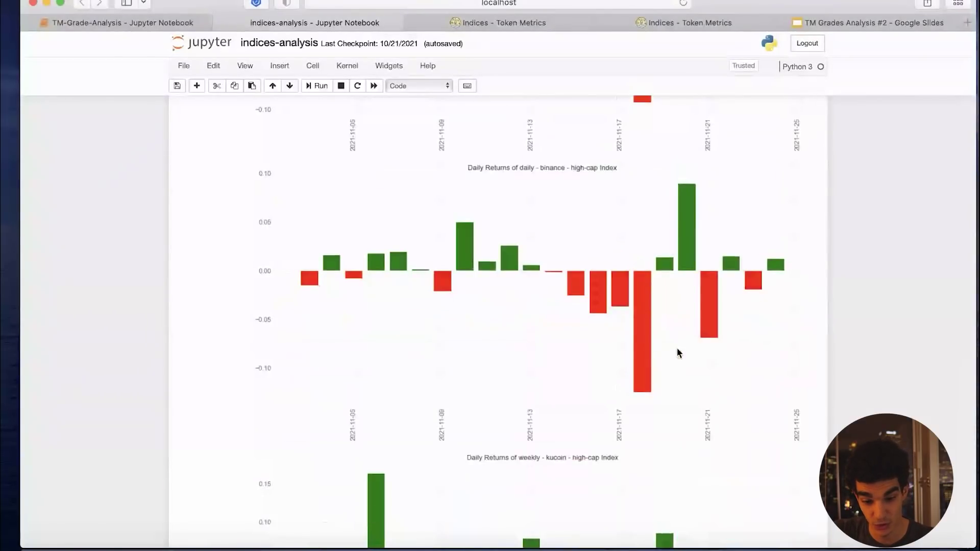
scroll(676, 348, up, 1)
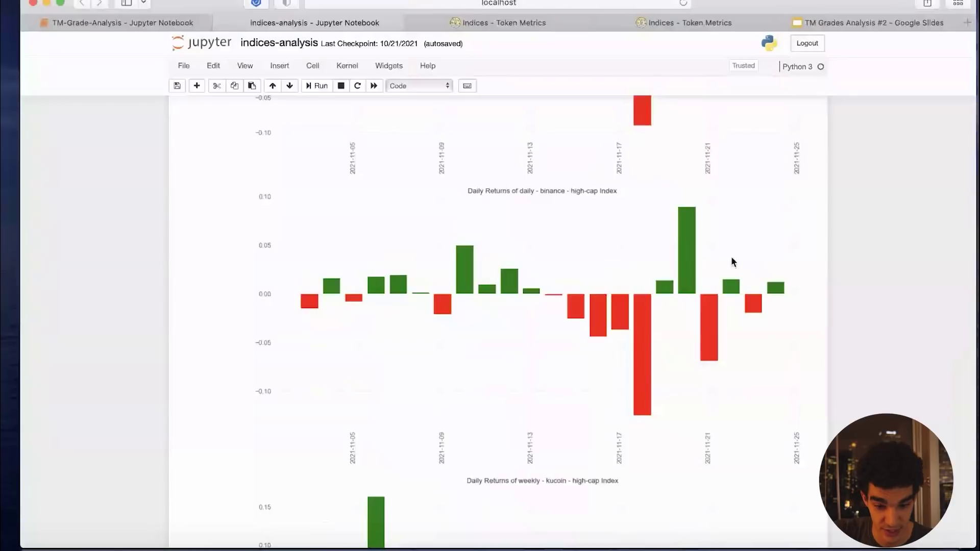
scroll(730, 258, up, 1)
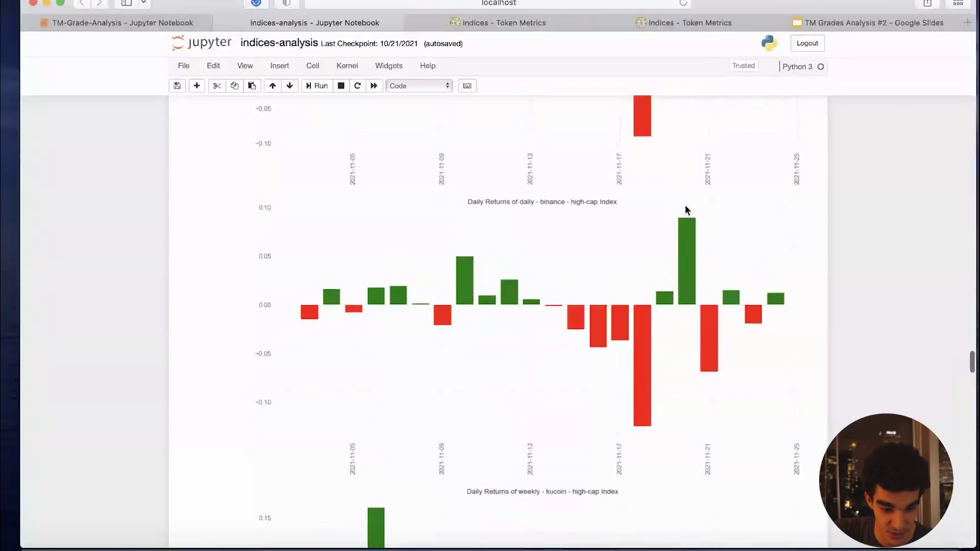
scroll(685, 210, down, 1)
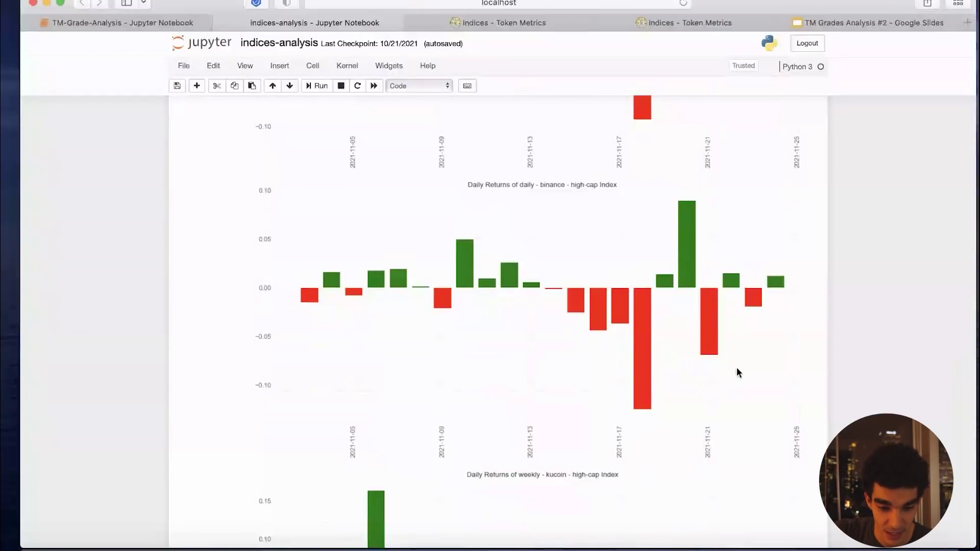
- Review the daily returns charts for the weekly kucoin and uniswap high-cap indices
scroll(736, 368, down, 6)
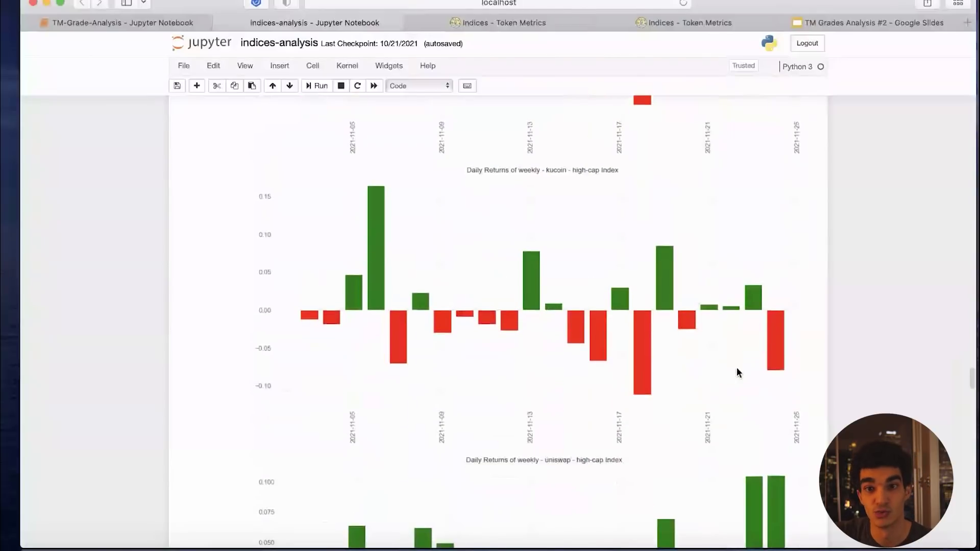
scroll(737, 368, down, 2)
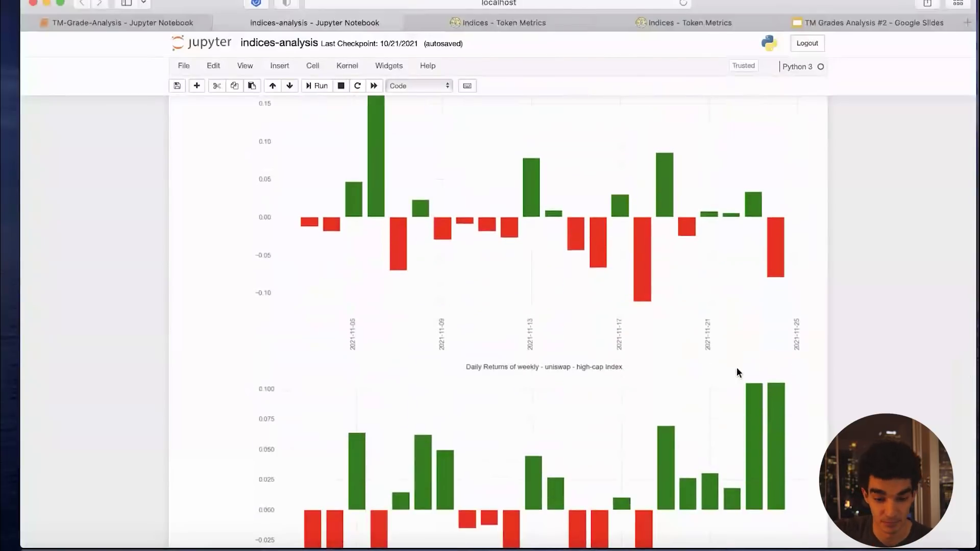
scroll(737, 372, down, 2)
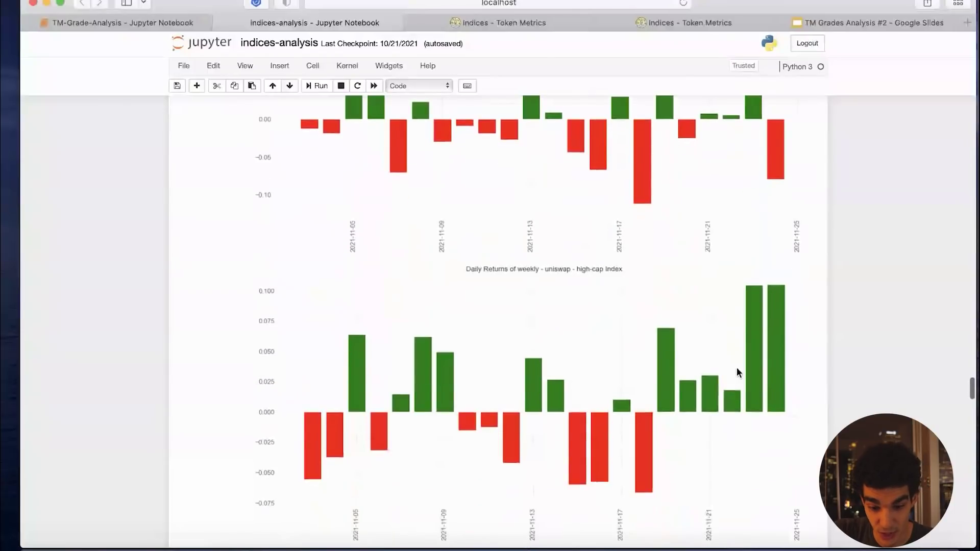
scroll(737, 373, down, 2)
scroll(737, 372, down, 1)
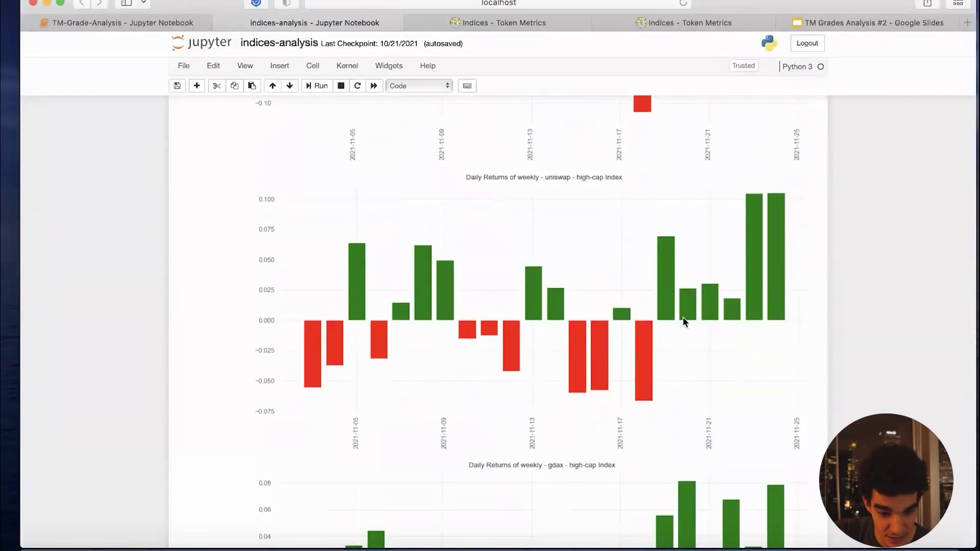
- Examine the weekly uniswap high-cap returns chart and briefly check the weekly Kraken index page on Token Metrics before returning to the notebook
scroll(683, 321, up, 1)
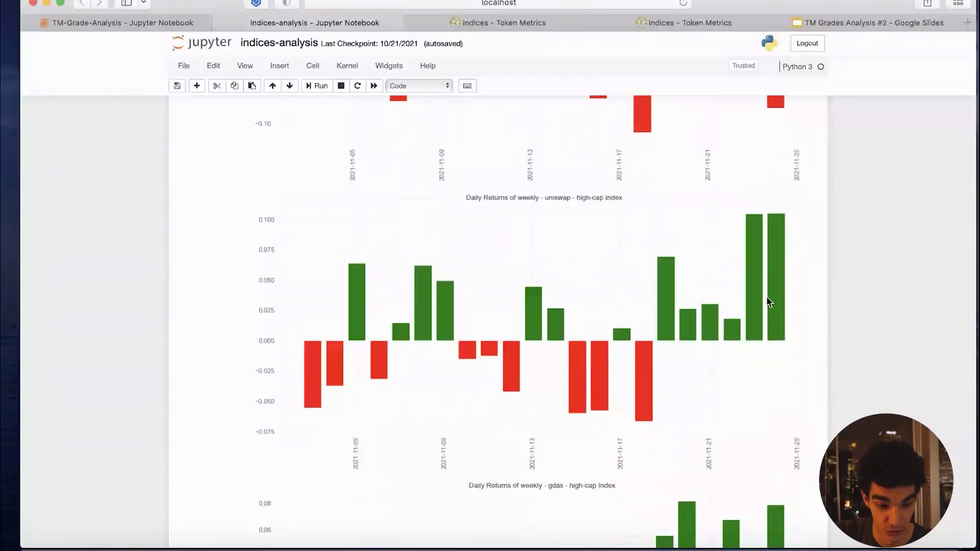
scroll(769, 302, down, 1)
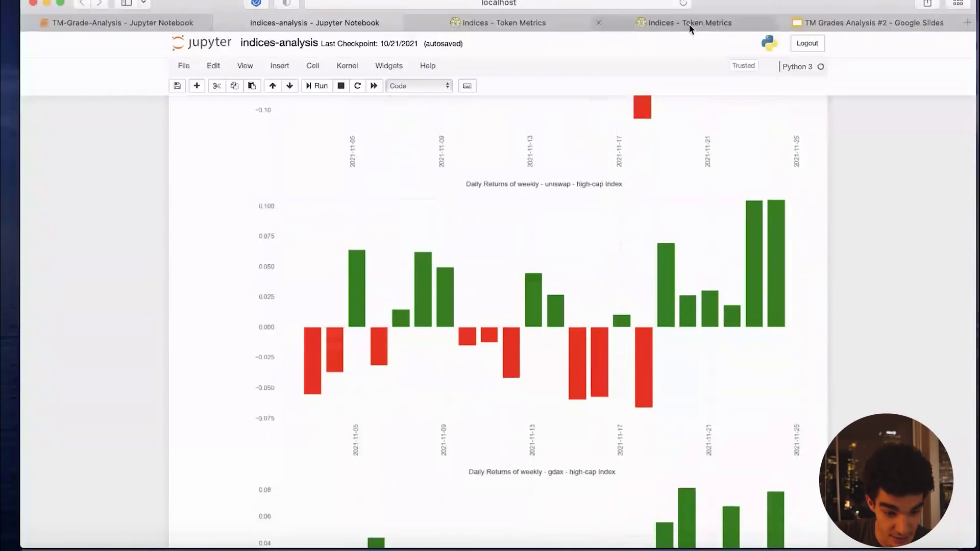
click(689, 24)
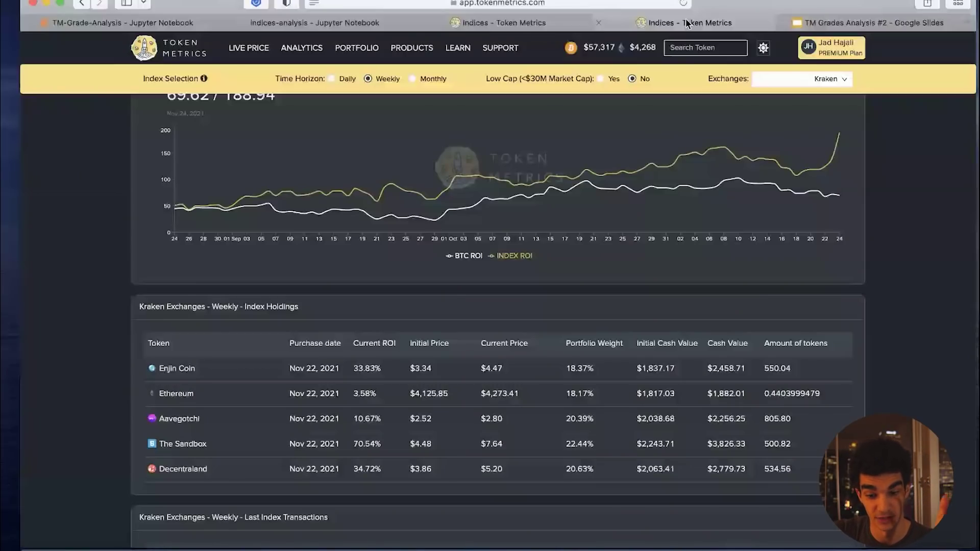
click(300, 23)
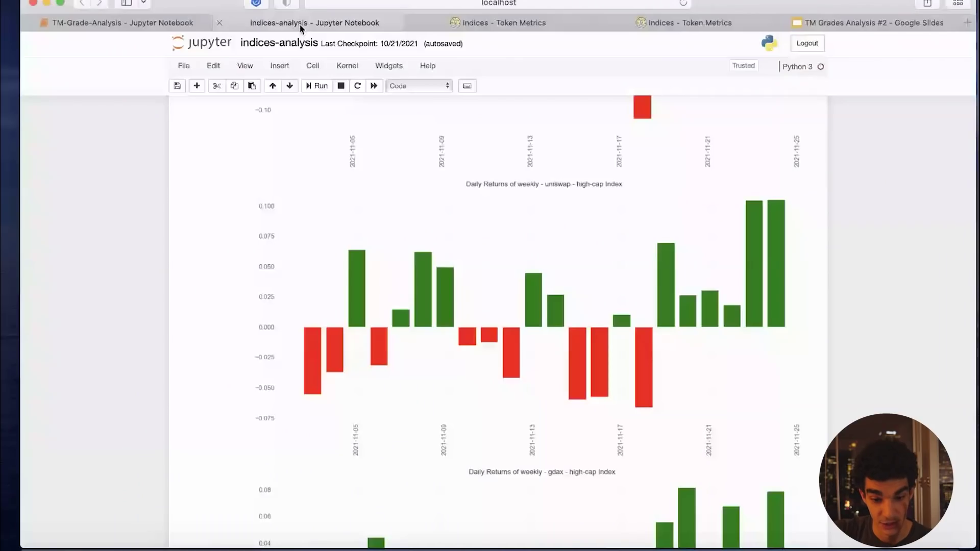
- Review the November 2021 daily returns charts for the weekly gdax and kraken high-cap indices
scroll(821, 335, down, 2)
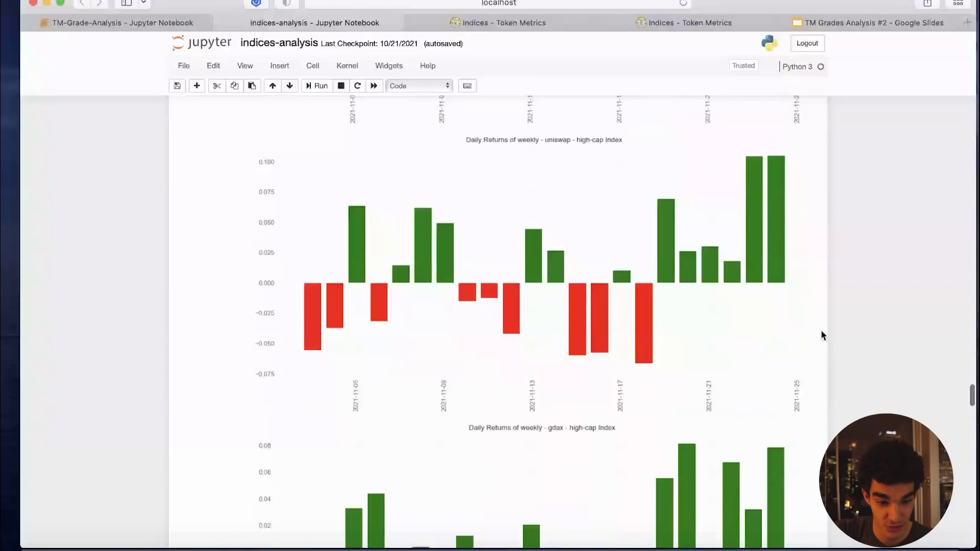
scroll(820, 335, down, 5)
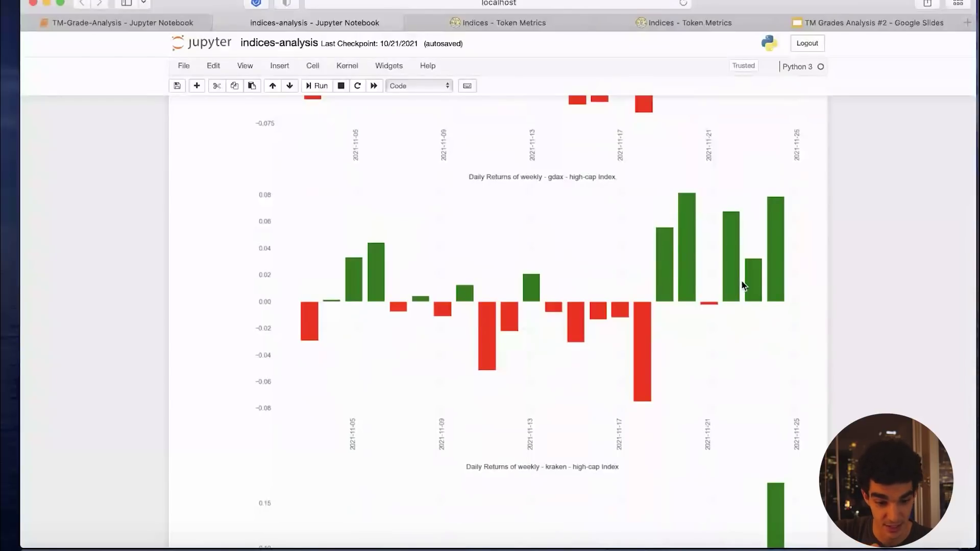
scroll(743, 281, down, 1)
scroll(743, 284, down, 2)
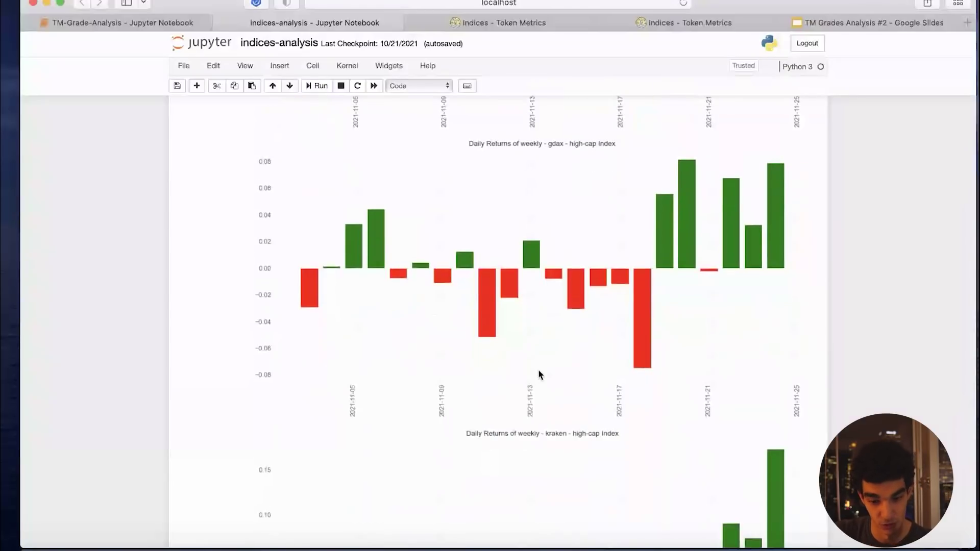
scroll(539, 375, up, 2)
scroll(779, 259, down, 1)
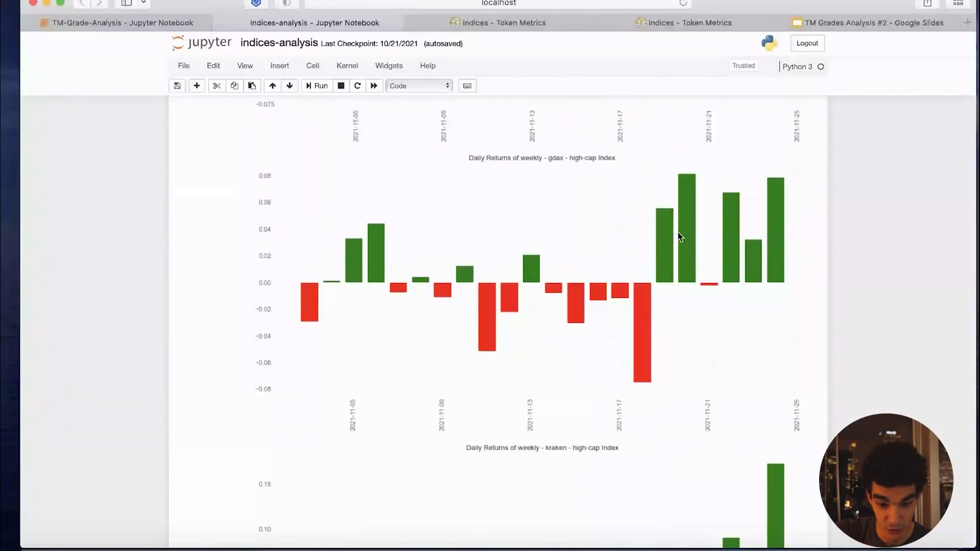
scroll(803, 253, down, 5)
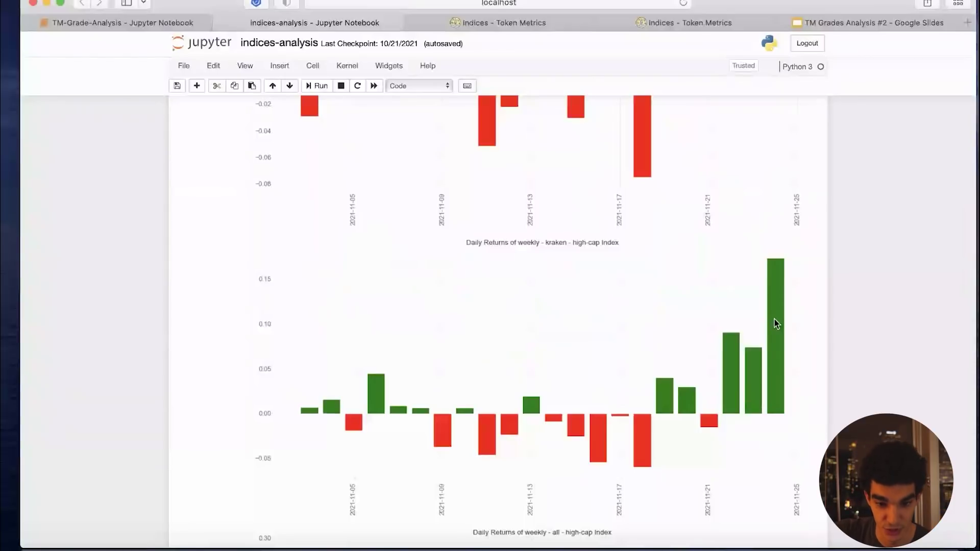
- Switch to the Token Metrics Coinbase Pro weekly index page and examine its allocation, performance versus BTC and token holdings
mouse_move(515, 23)
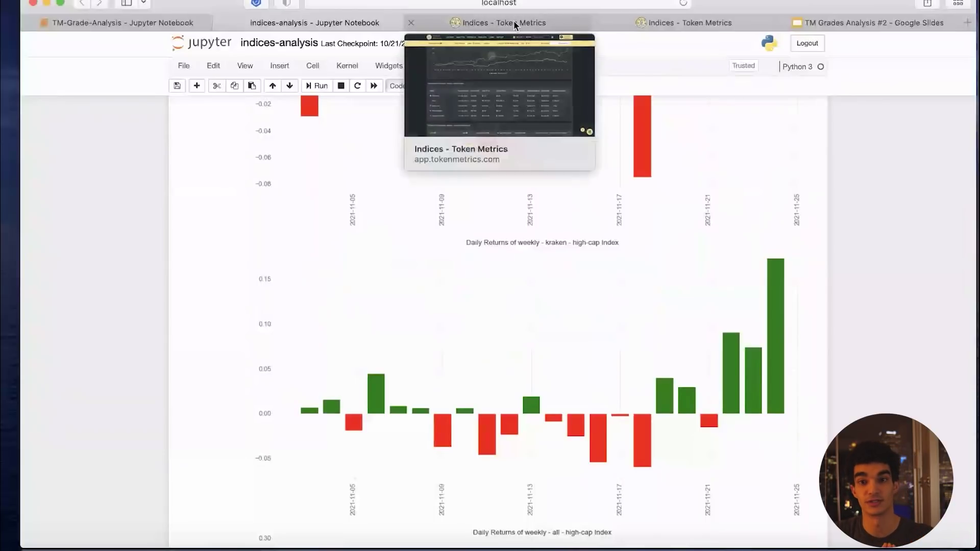
click(514, 23)
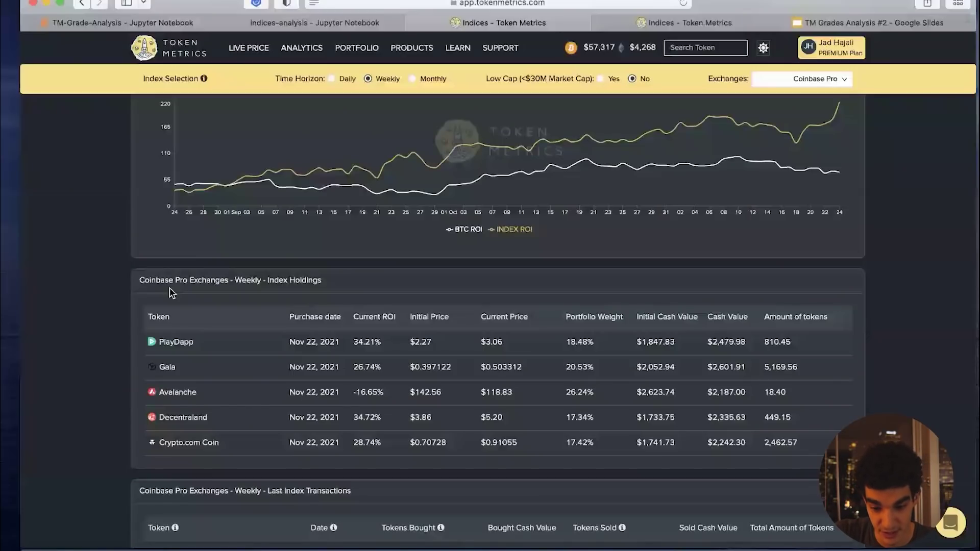
scroll(170, 292, up, 5)
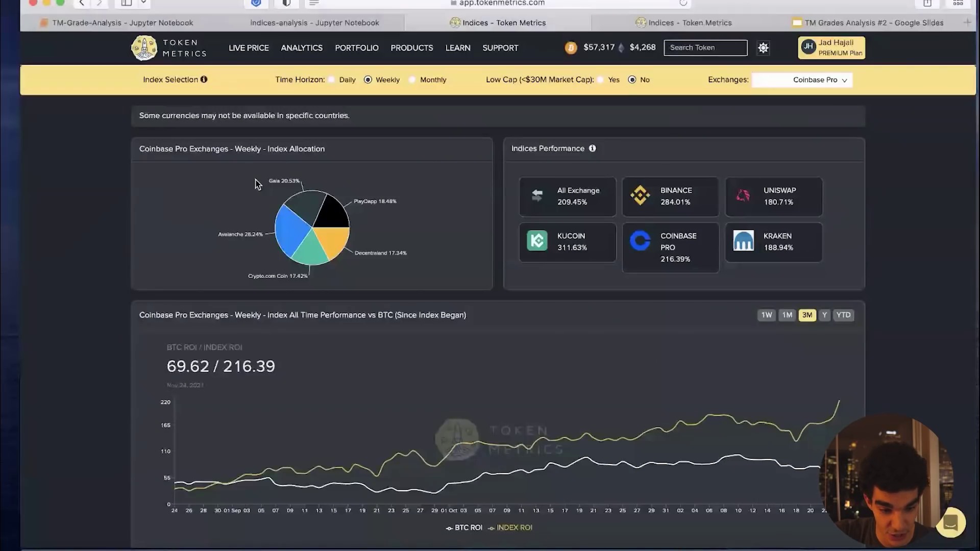
scroll(364, 249, down, 1)
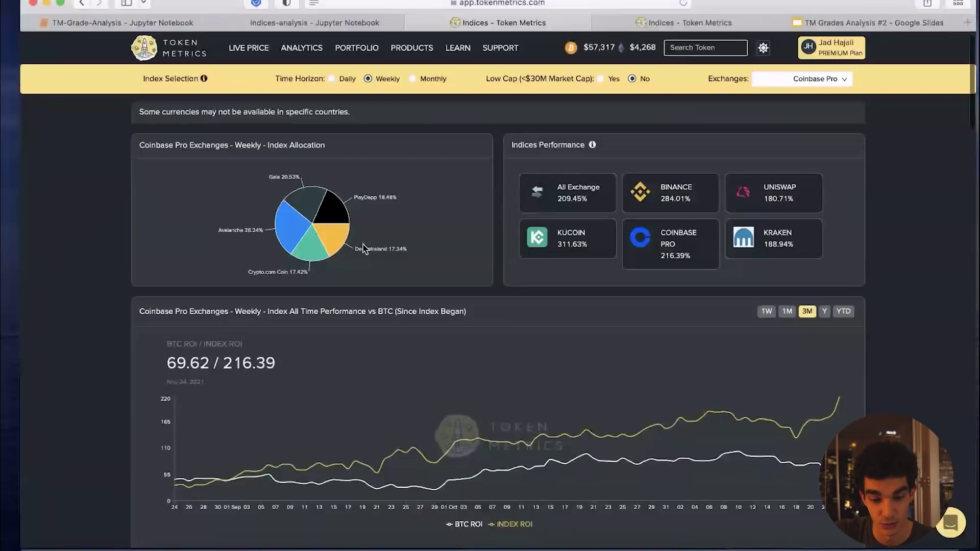
scroll(576, 314, down, 7)
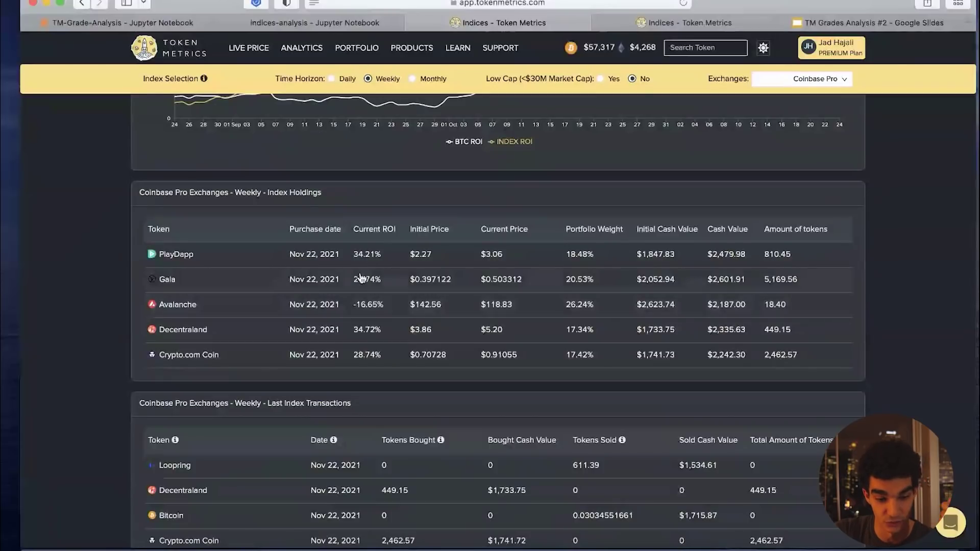
mouse_move(178, 335)
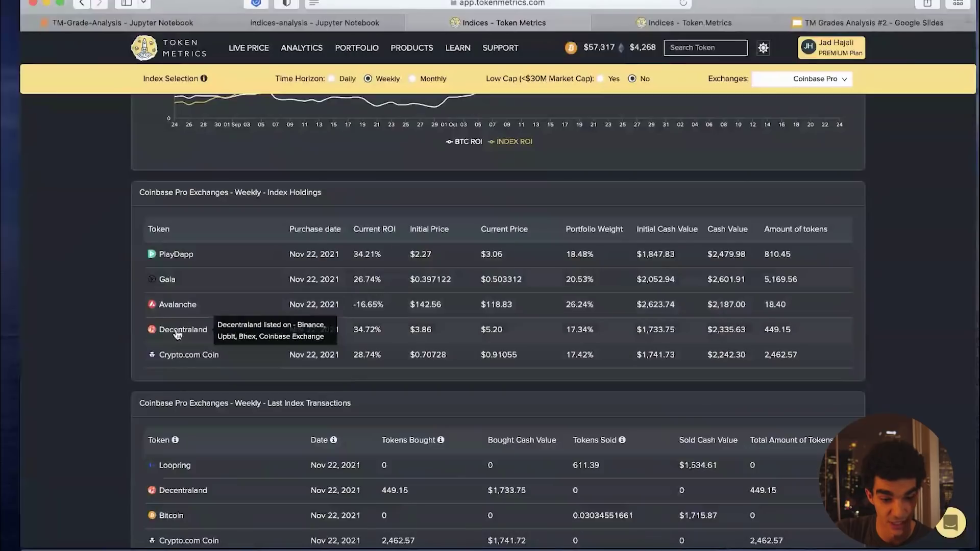
mouse_move(169, 269)
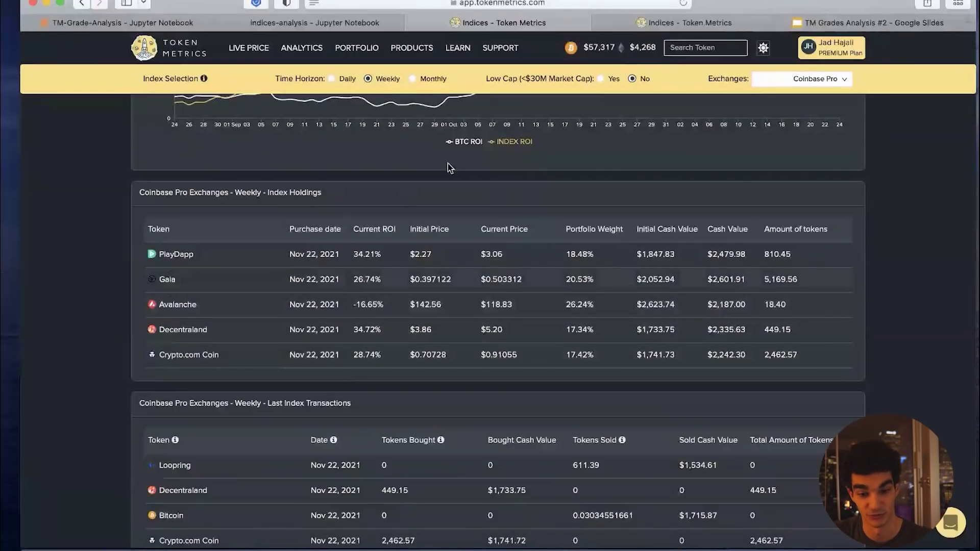
- Switch to the Token Metrics Kraken weekly index page and examine its ROI curve against BTC and the current ROI of its holdings
click(699, 24)
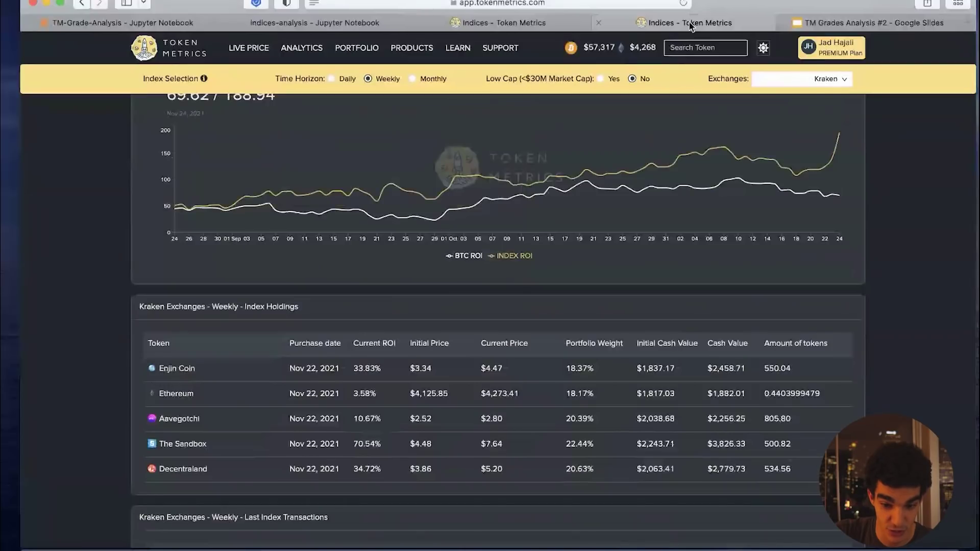
scroll(819, 221, up, 2)
scroll(861, 240, down, 1)
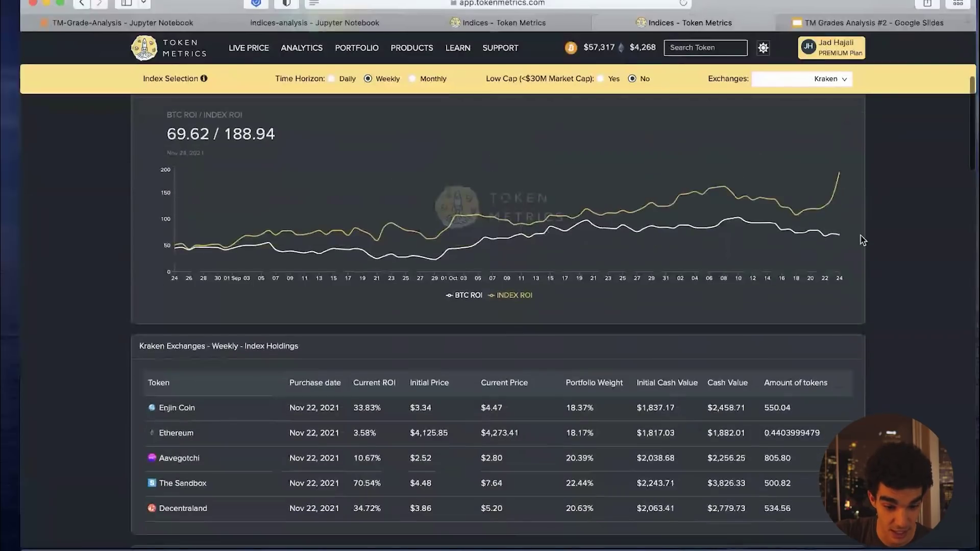
scroll(861, 240, down, 2)
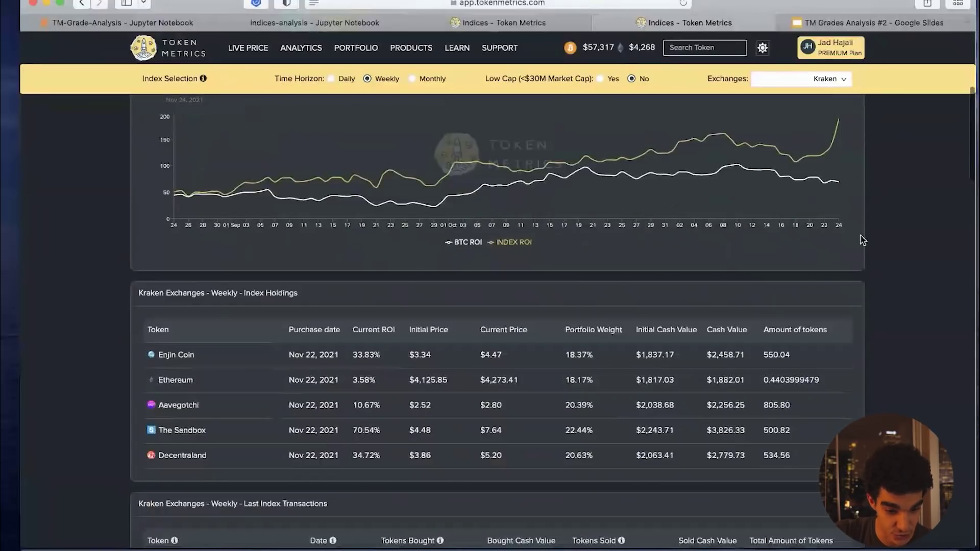
scroll(240, 409, down, 1)
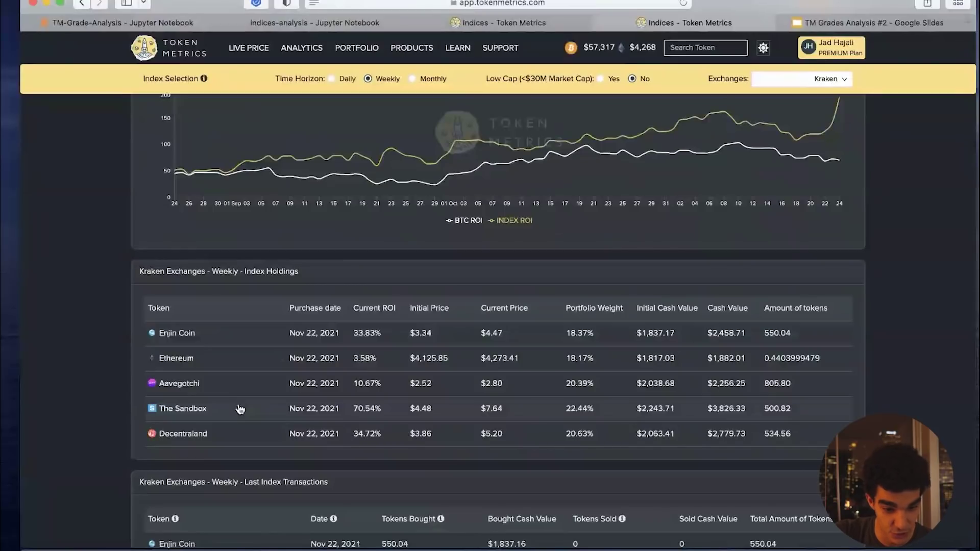
scroll(306, 413, down, 1)
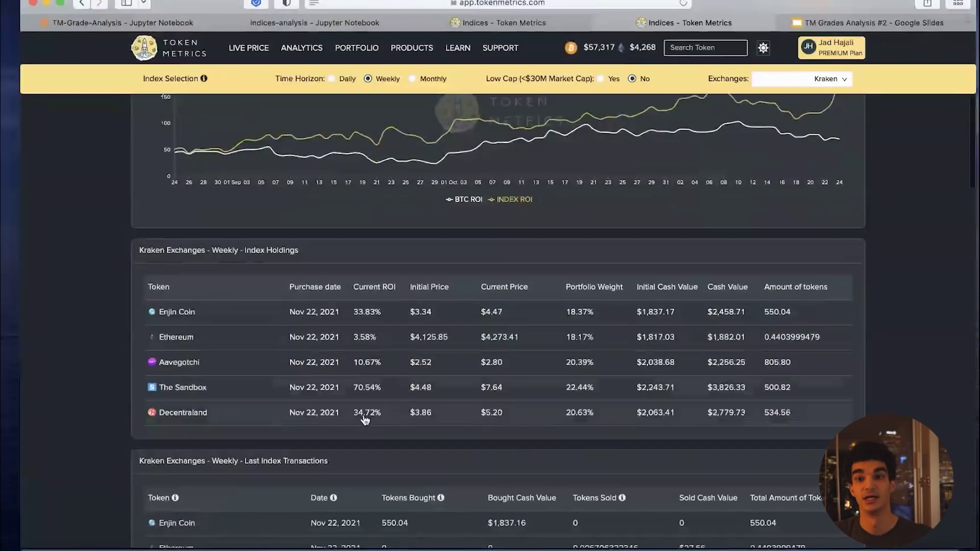